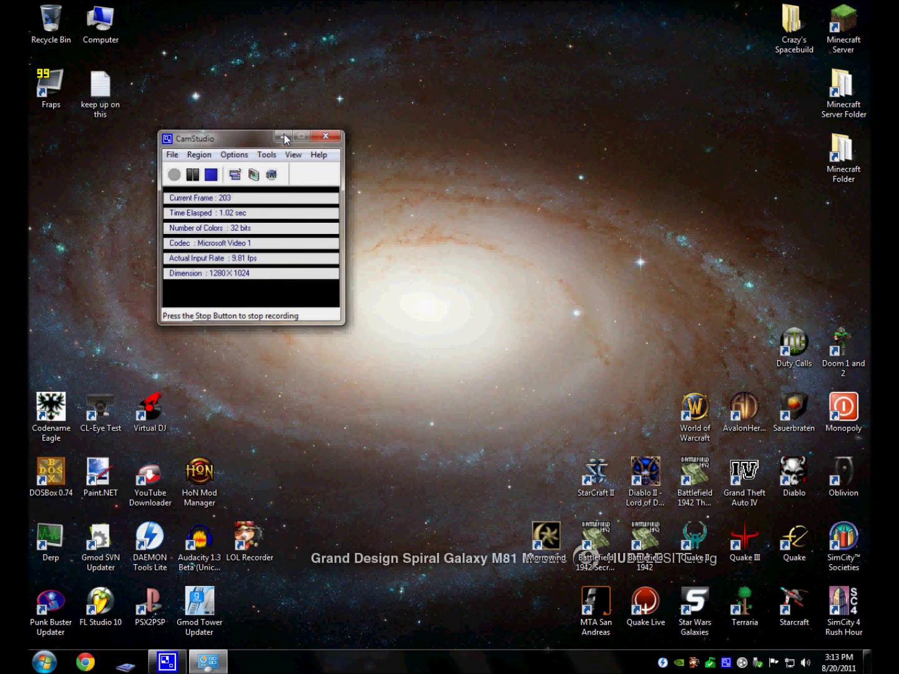
# Minimize CamStudio and launch Google Chrome to a New Tab page.
pyautogui.click(283, 138)
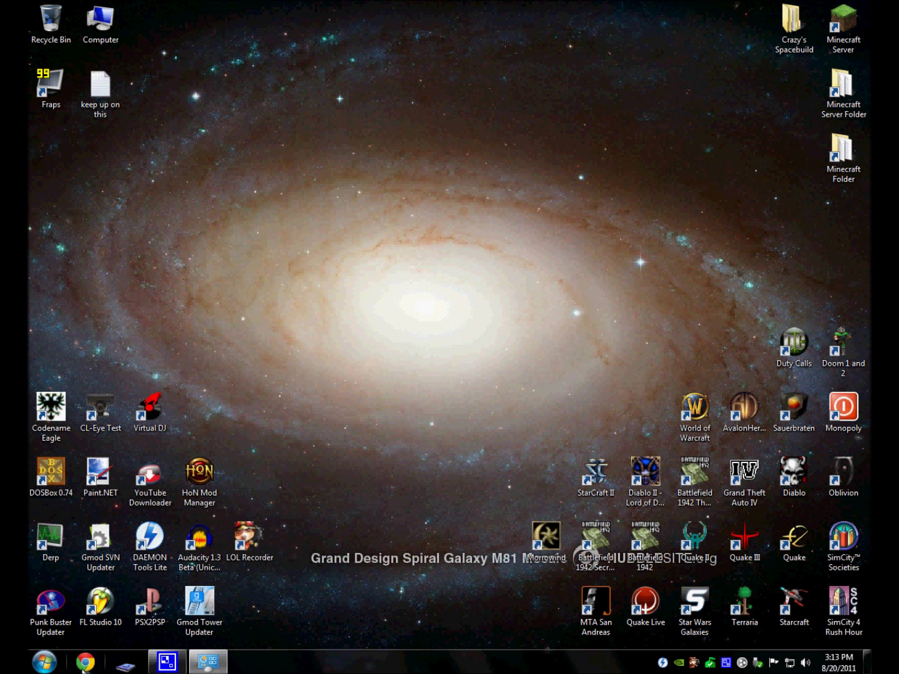
pyautogui.rightClick(81, 658)
pyautogui.click(79, 665)
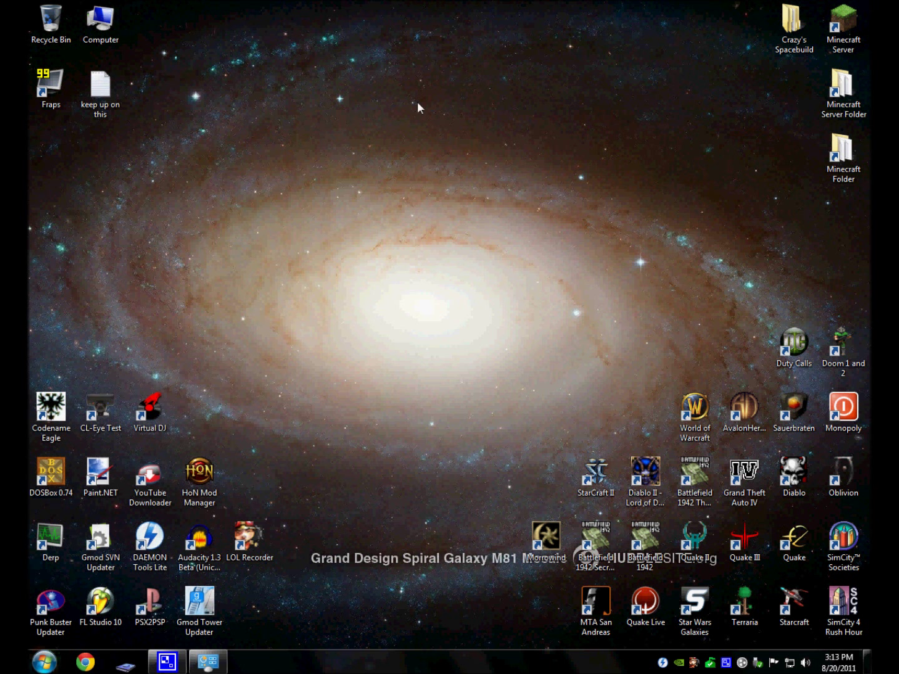
pyautogui.moveTo(473, 5)
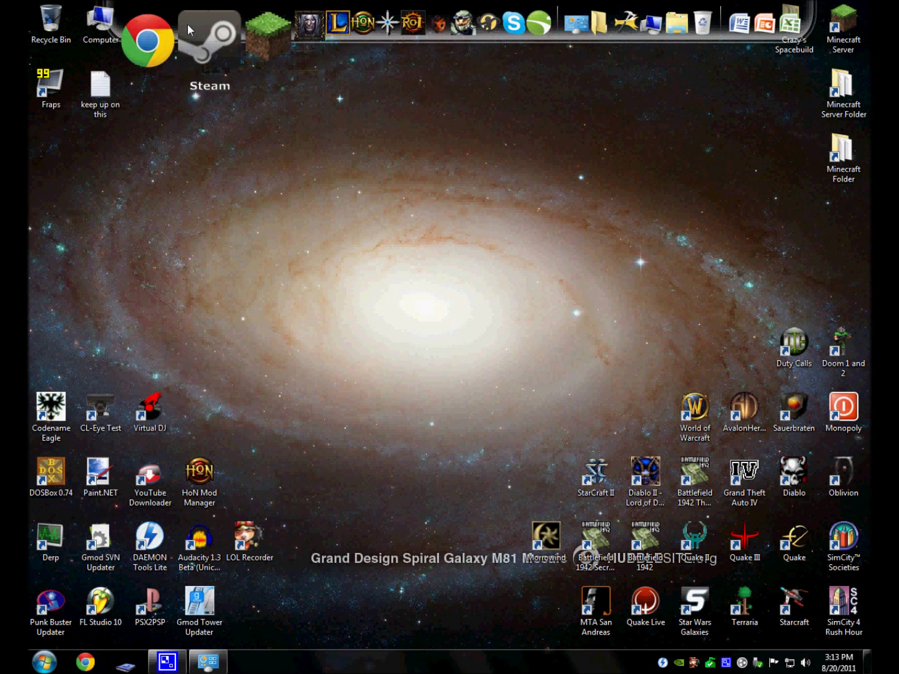
pyautogui.click(165, 29)
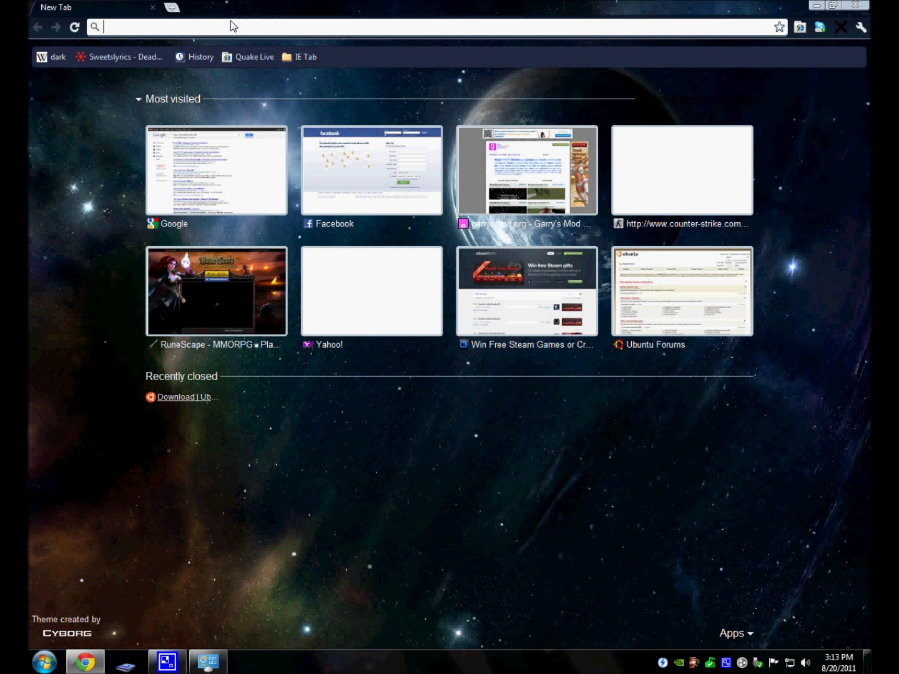
# Load ubuntu.com and go through Get Ubuntu to the Download and install page.
pyautogui.write('ubuntu.co')
pyautogui.press('Return')
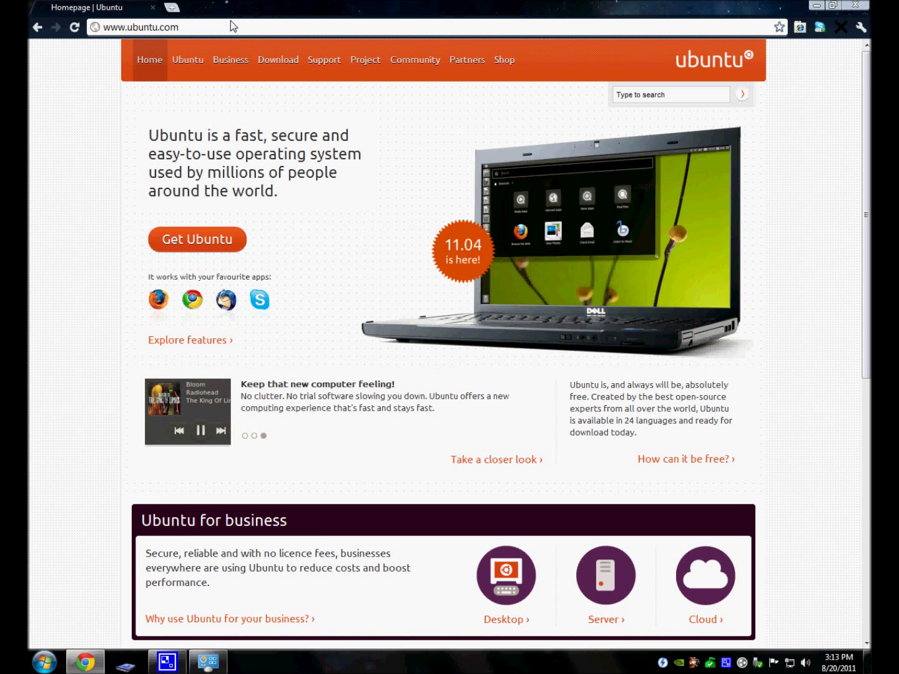
pyautogui.click(196, 237)
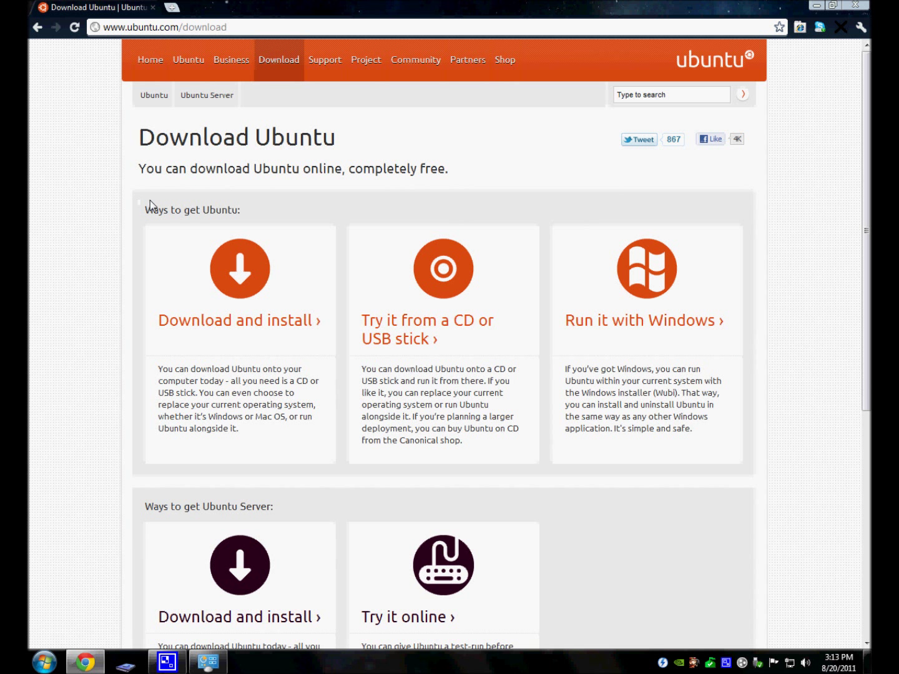
pyautogui.click(226, 275)
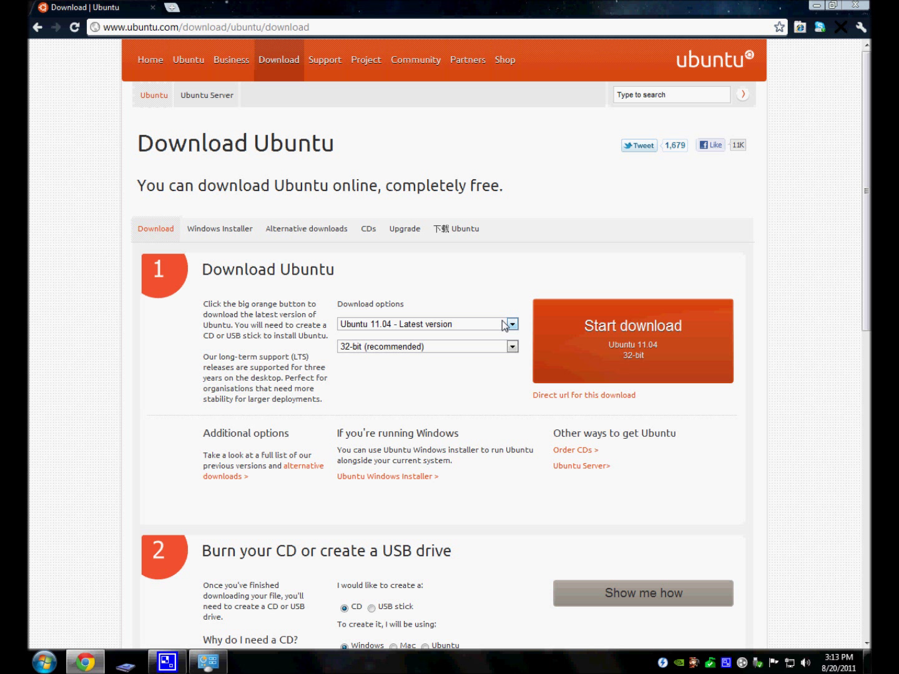
# Review the Ubuntu version dropdown, keeping Ubuntu 11.04 - Latest version.
pyautogui.click(506, 324)
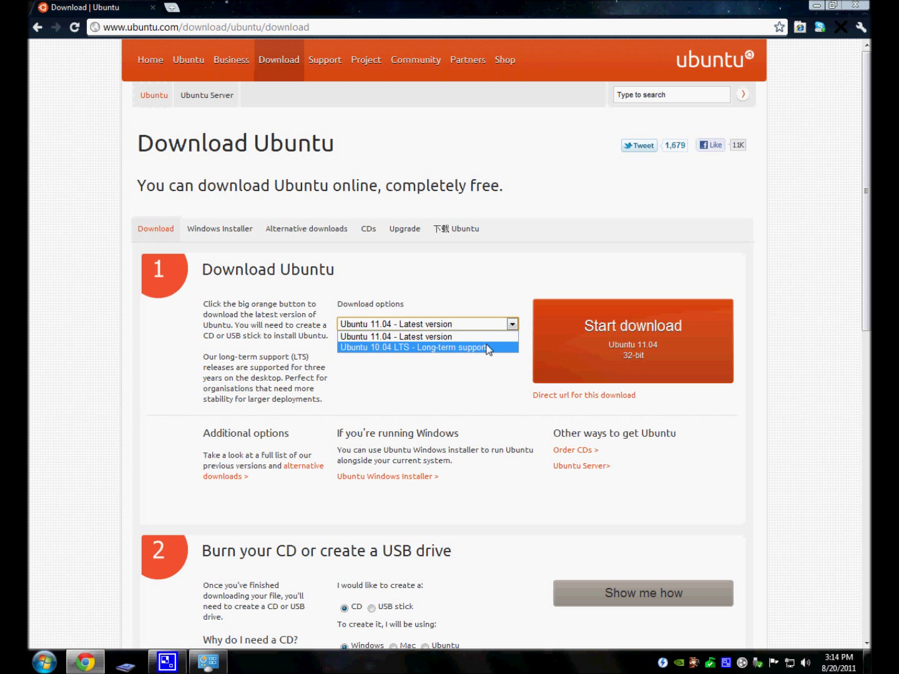
pyautogui.click(484, 336)
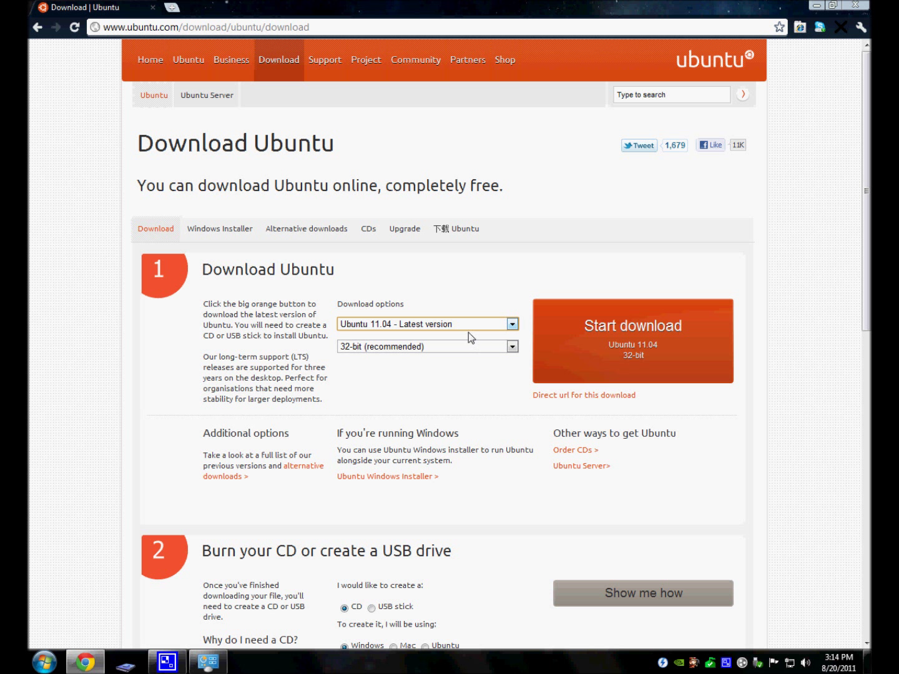
pyautogui.click(465, 323)
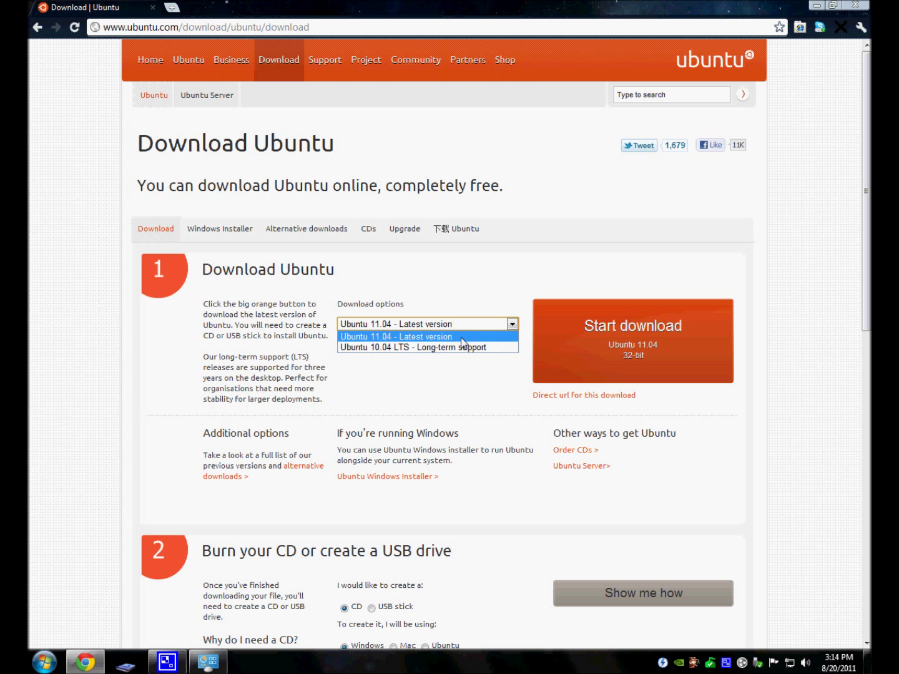
pyautogui.click(464, 336)
pyautogui.click(462, 325)
pyautogui.click(447, 334)
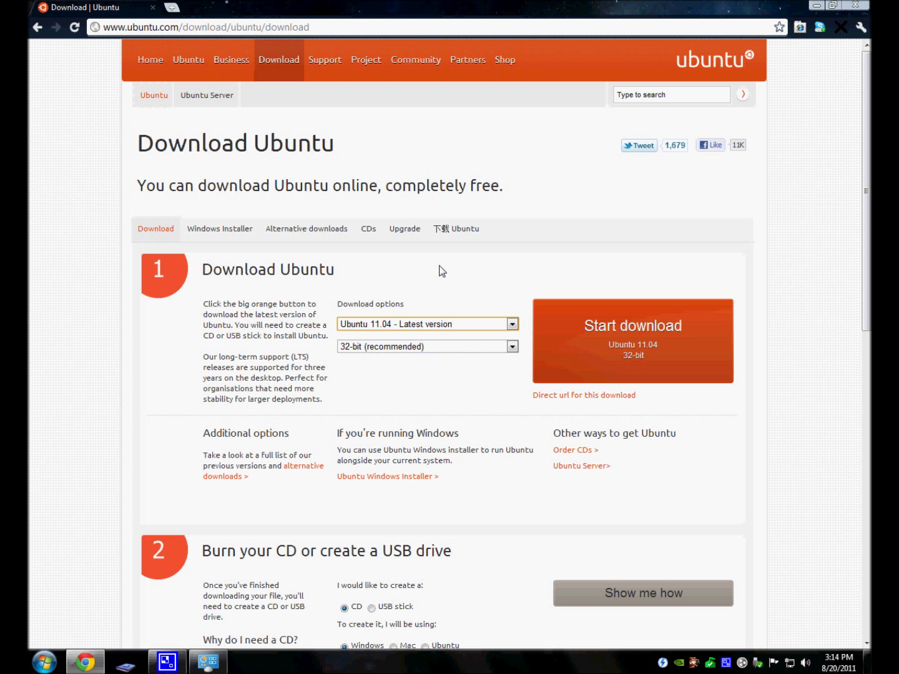
# Keep 32-bit (recommended) as the architecture and bring up the Start menu.
pyautogui.click(454, 346)
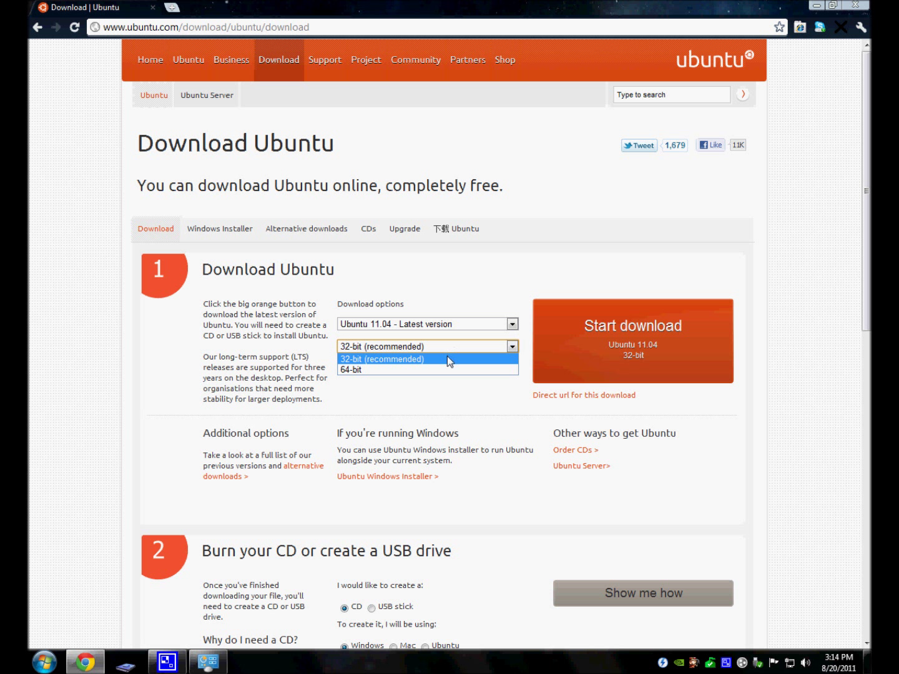
pyautogui.click(445, 359)
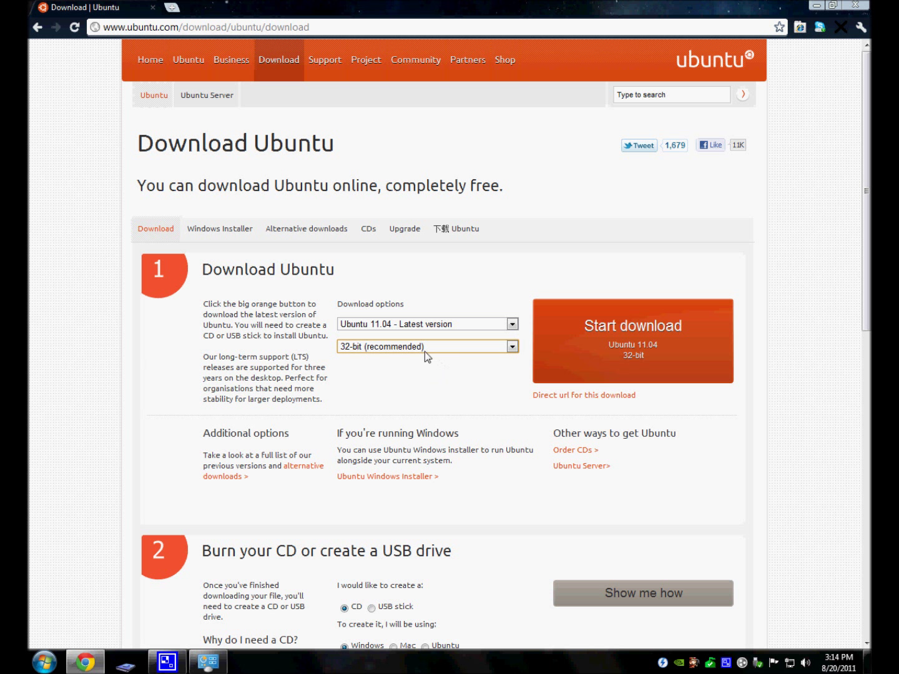
pyautogui.press('super')
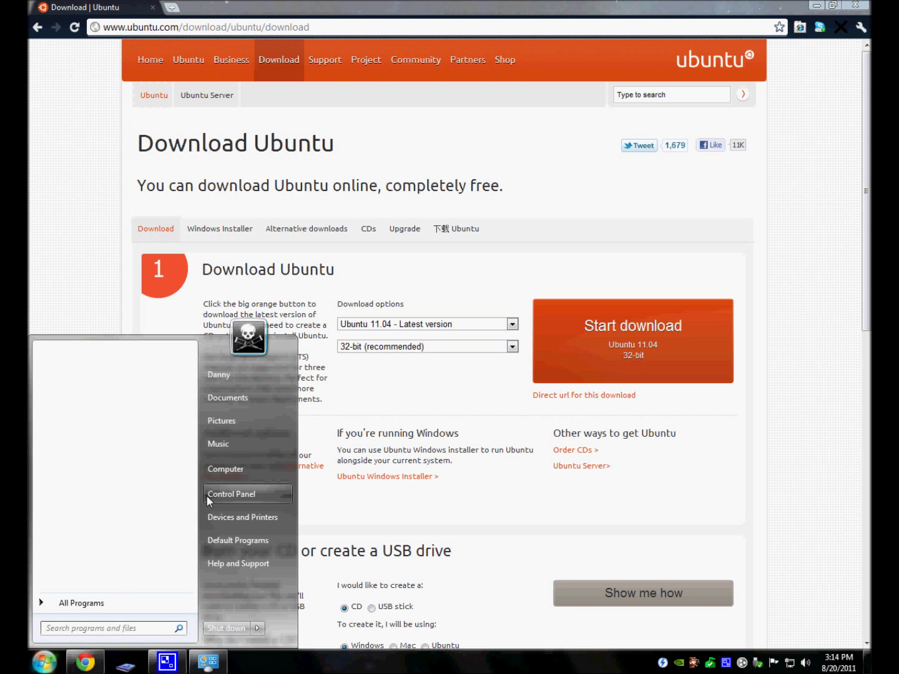
# Open Computer's Properties to see the 64-bit Windows 7 system information.
pyautogui.rightClick(227, 471)
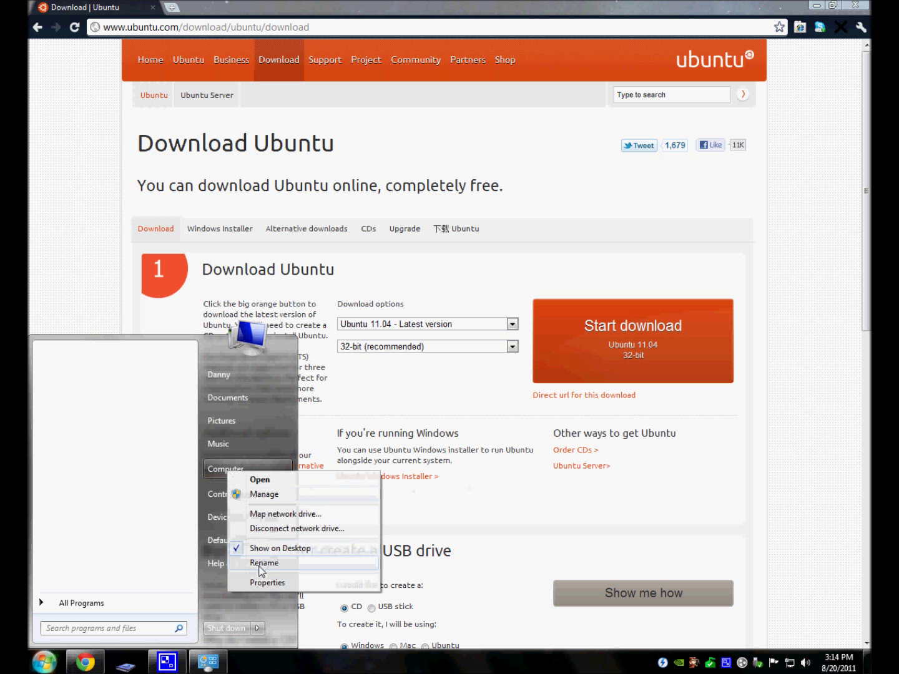
pyautogui.click(632, 535)
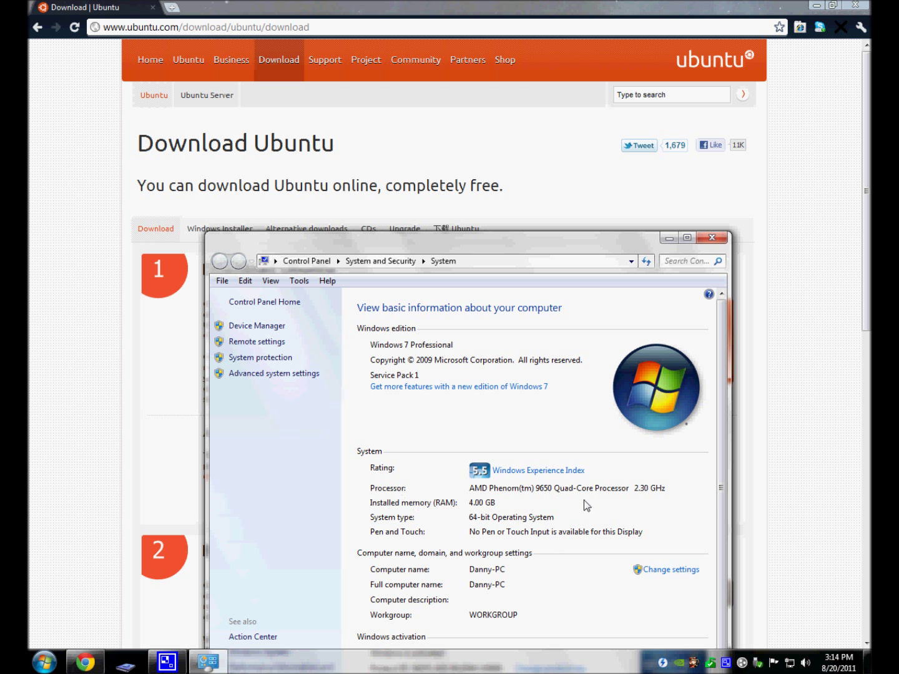
# Close the System window, switch to 64-bit and start the ubuntu-11.04-desktop-amd64.iso download.
pyautogui.click(712, 239)
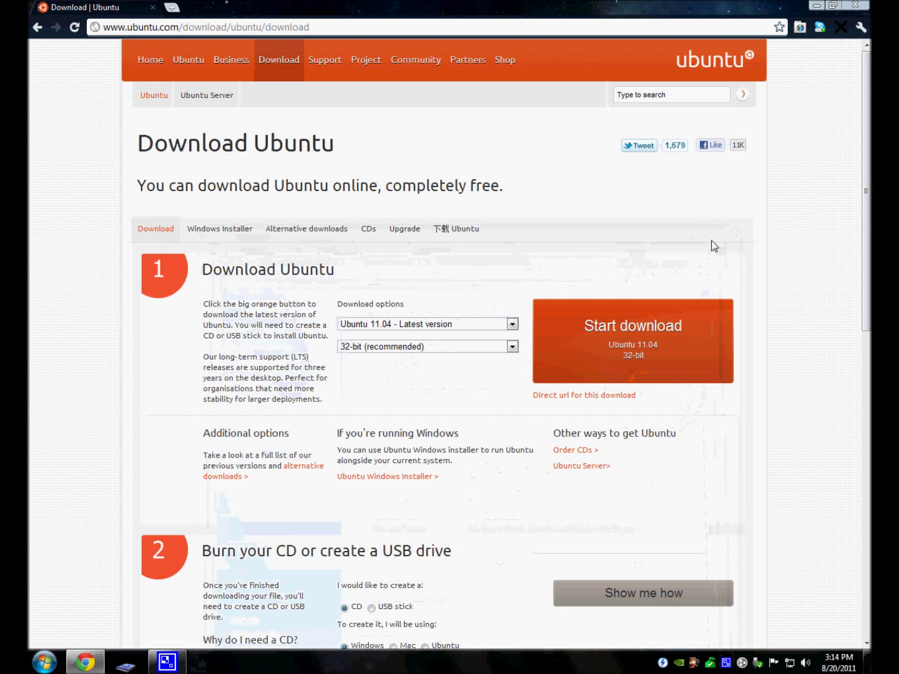
pyautogui.click(489, 345)
pyautogui.click(458, 367)
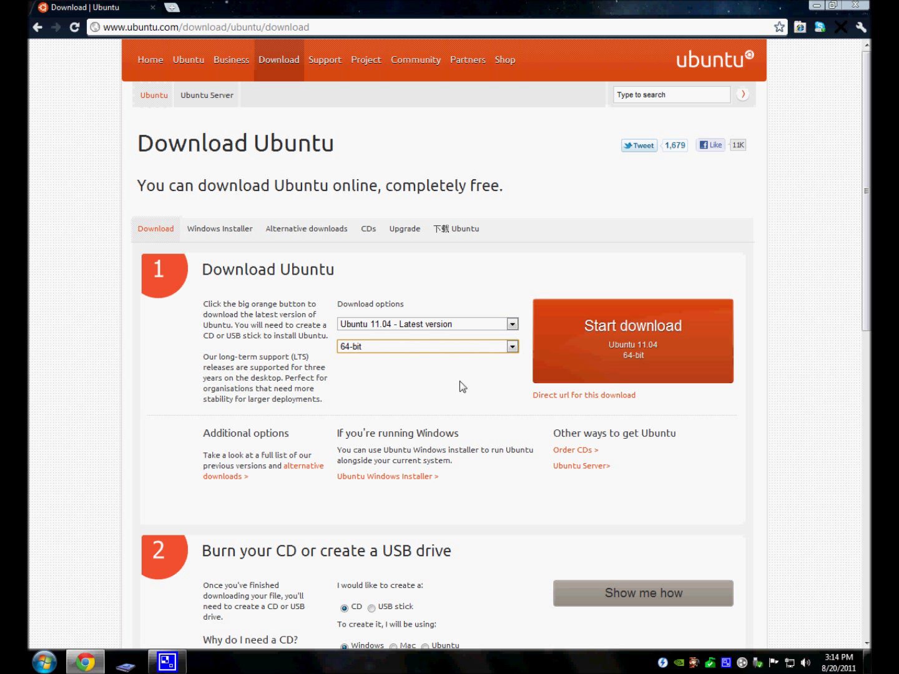
pyautogui.click(629, 337)
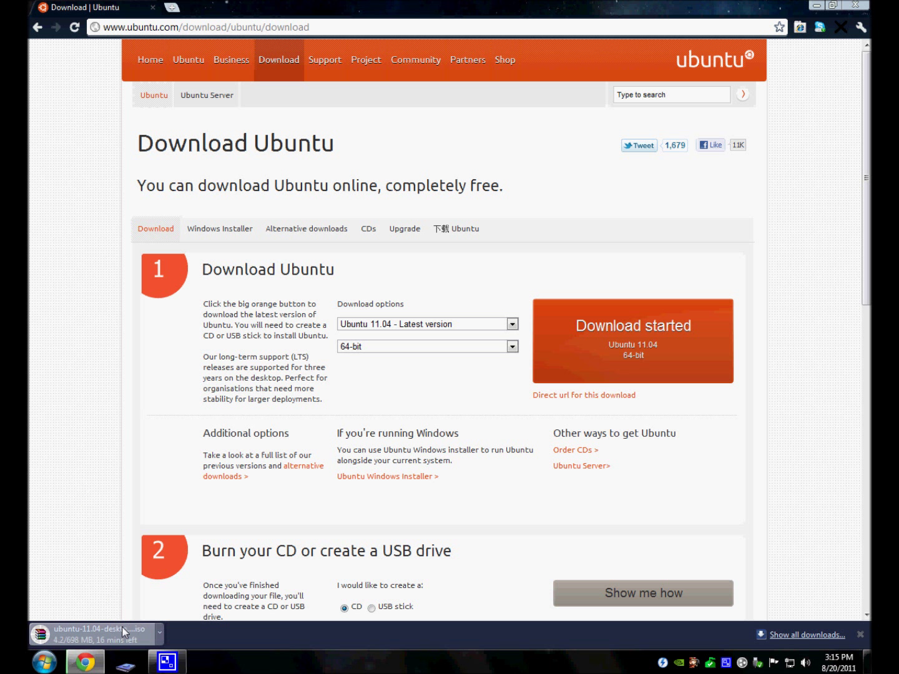
# Search Google for 'daemon tools' and open the DAEMON Tools Lite product page.
pyautogui.click(173, 9)
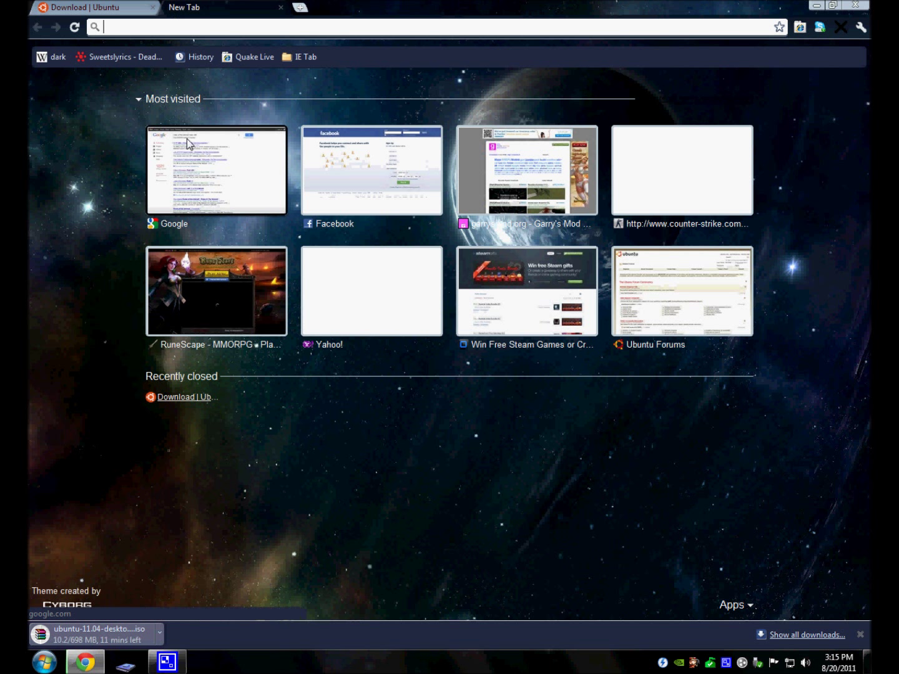
pyautogui.click(188, 143)
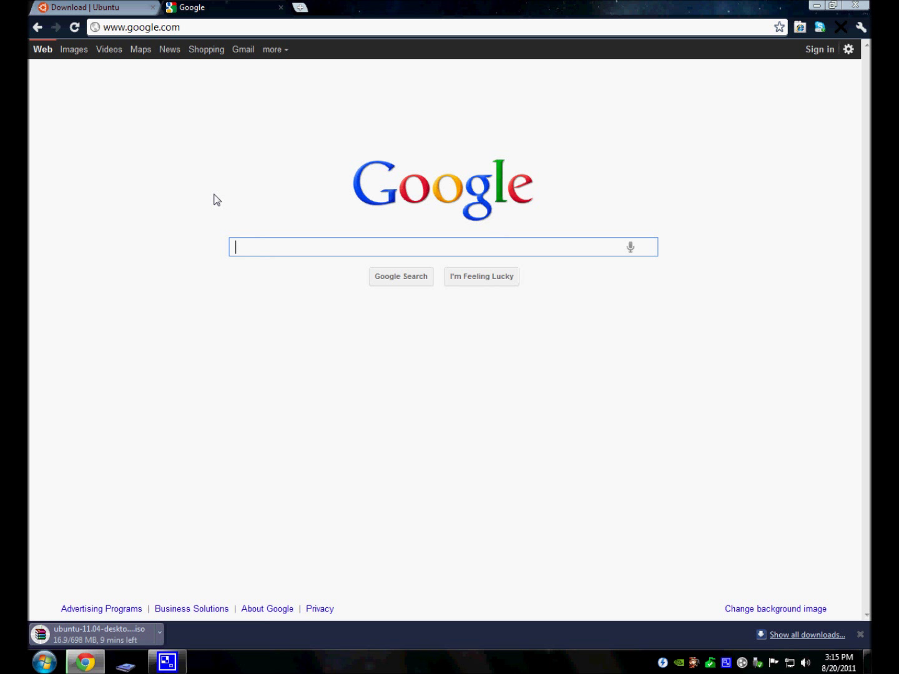
pyautogui.write('daemon tools')
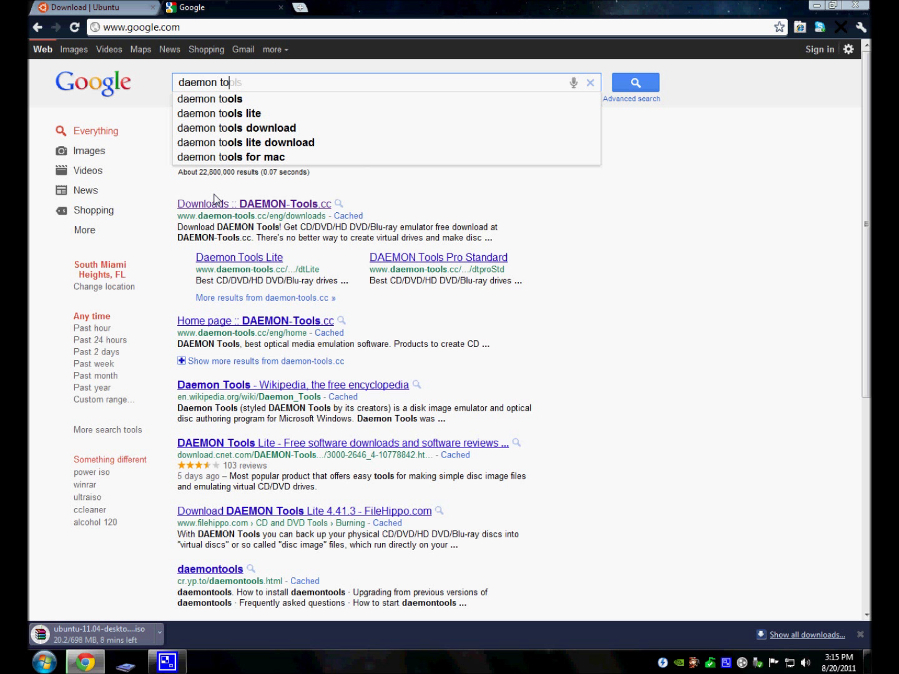
pyautogui.press('Return')
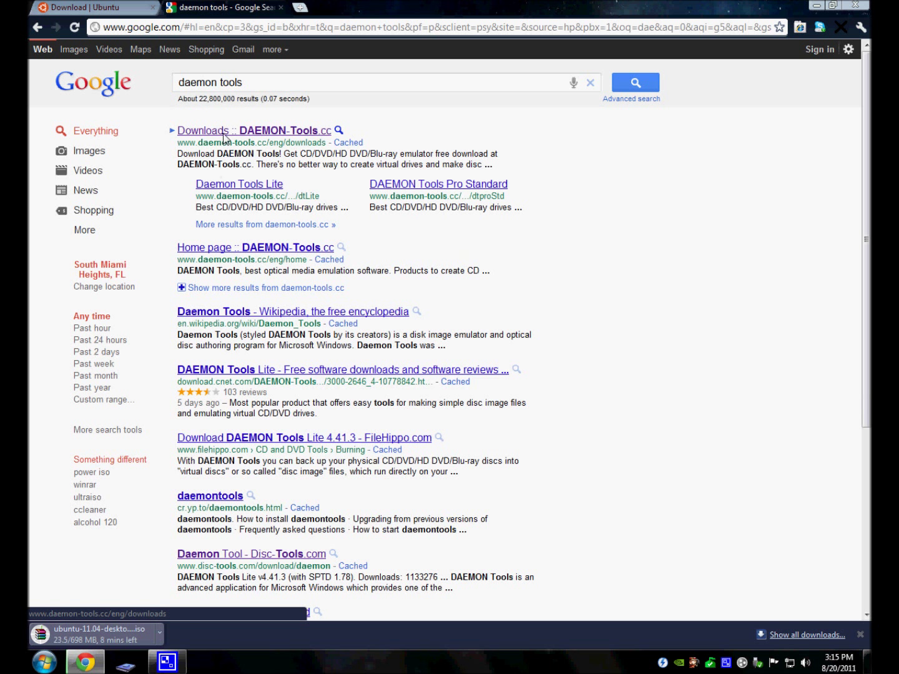
pyautogui.click(227, 132)
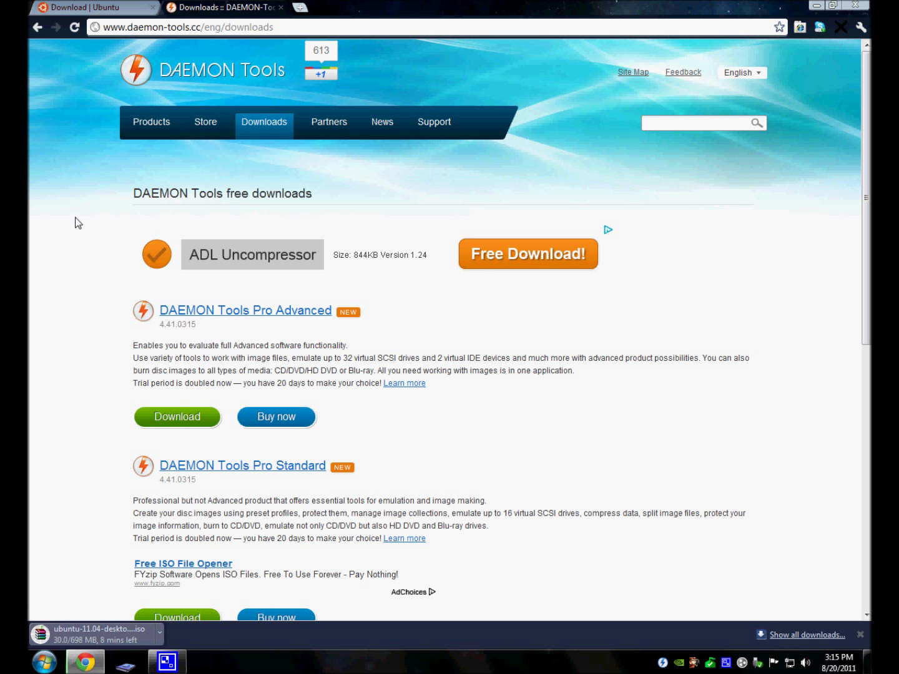
pyautogui.scroll(-5, 82, 193)
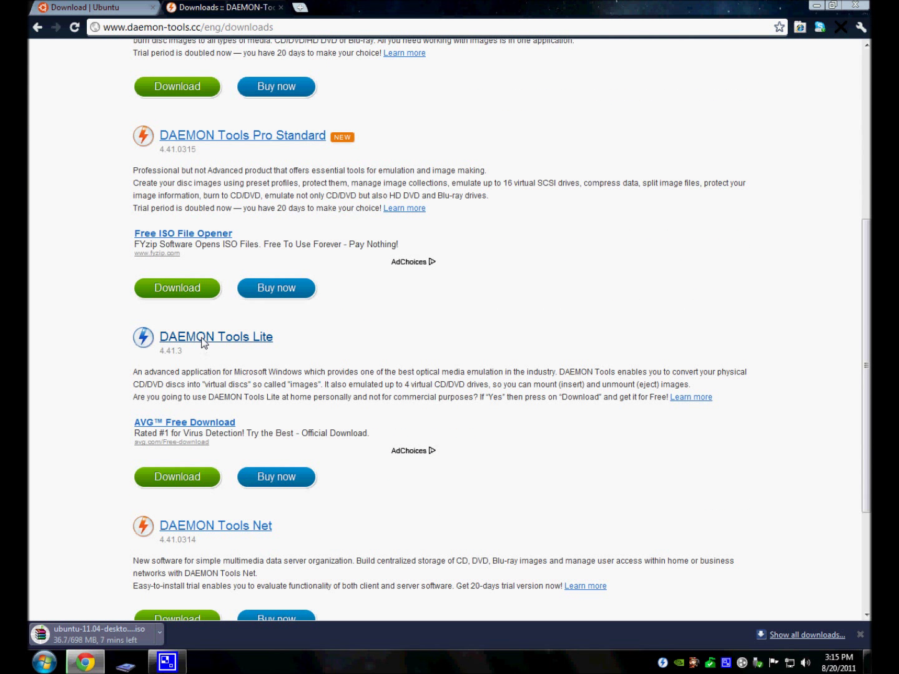
pyautogui.click(205, 337)
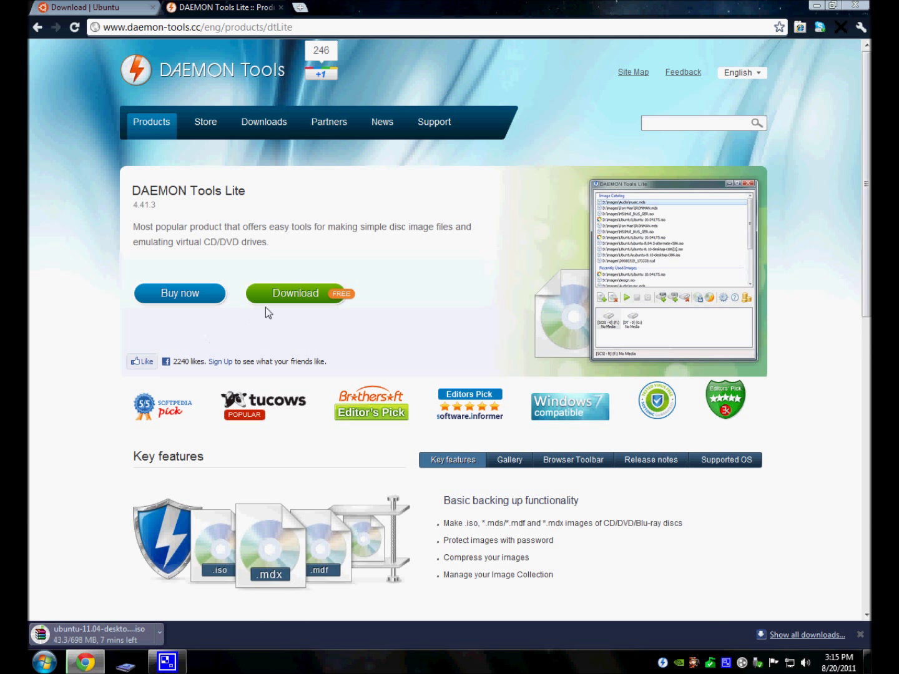
# Go to the disc-tools.com DAEMON Tools Lite download page.
pyautogui.click(298, 297)
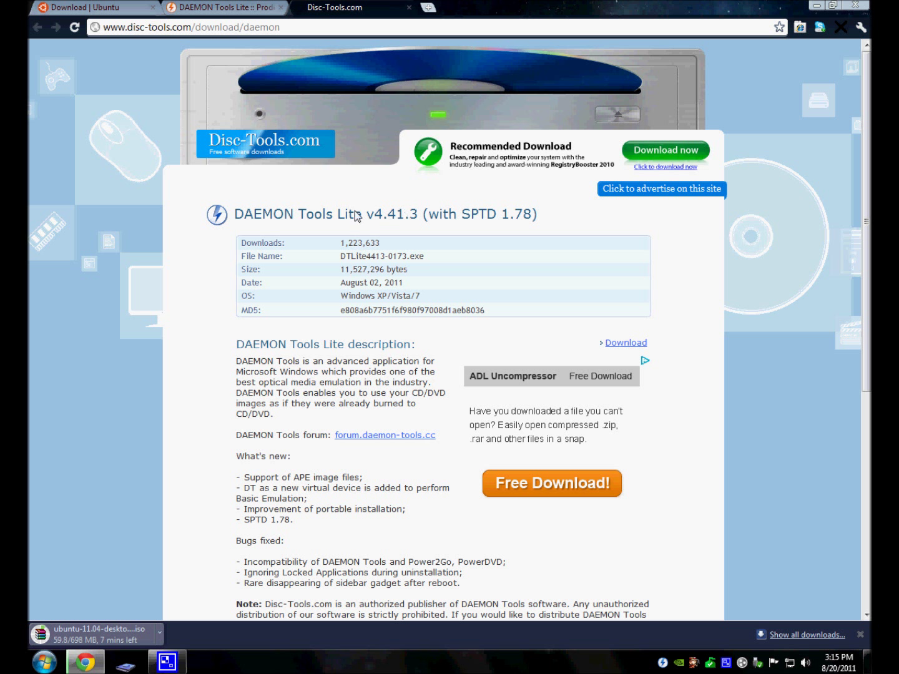
pyautogui.scroll(-3, 342, 206)
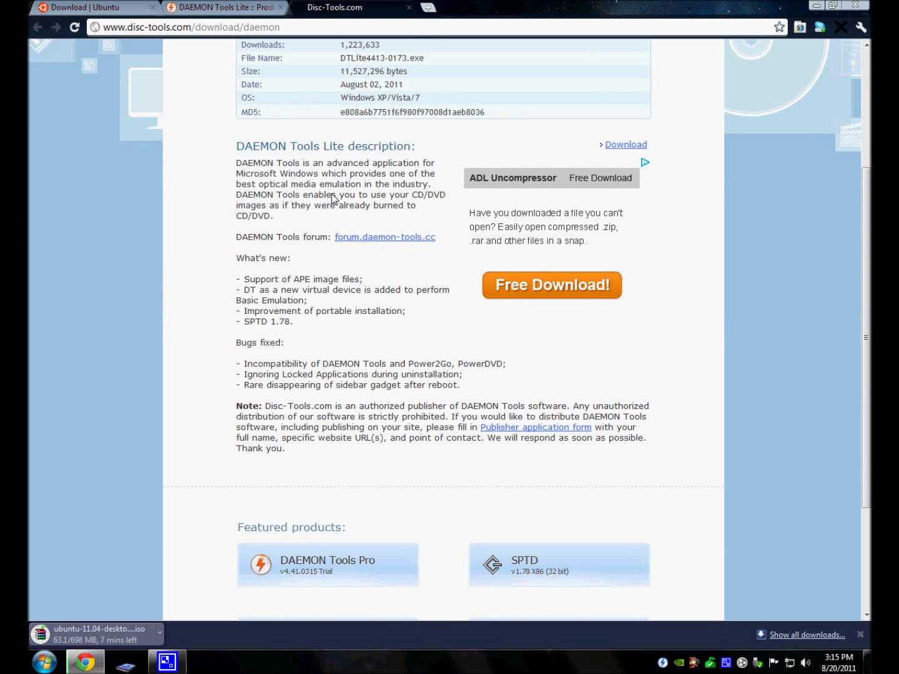
pyautogui.scroll(2, 382, 255)
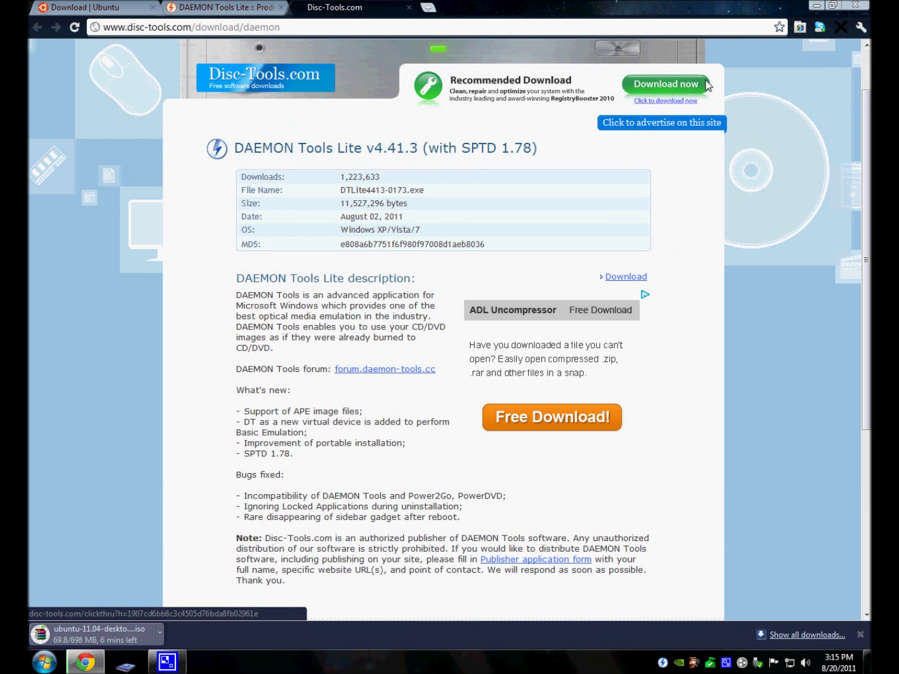
pyautogui.scroll(1, 509, 160)
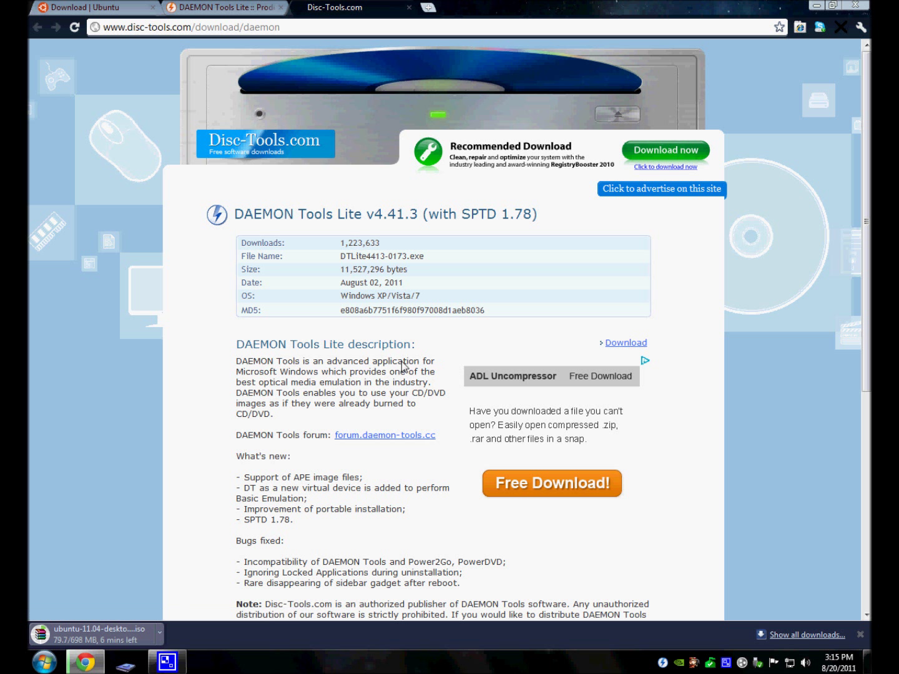
# Start the DTLite4413-0173.exe download, then cancel it.
pyautogui.click(609, 346)
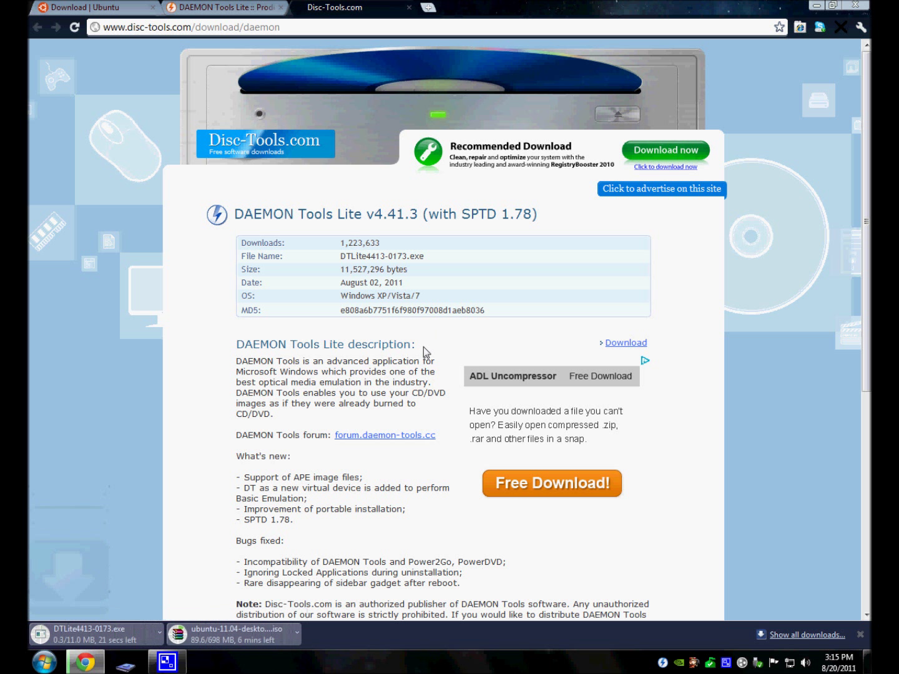
pyautogui.click(156, 637)
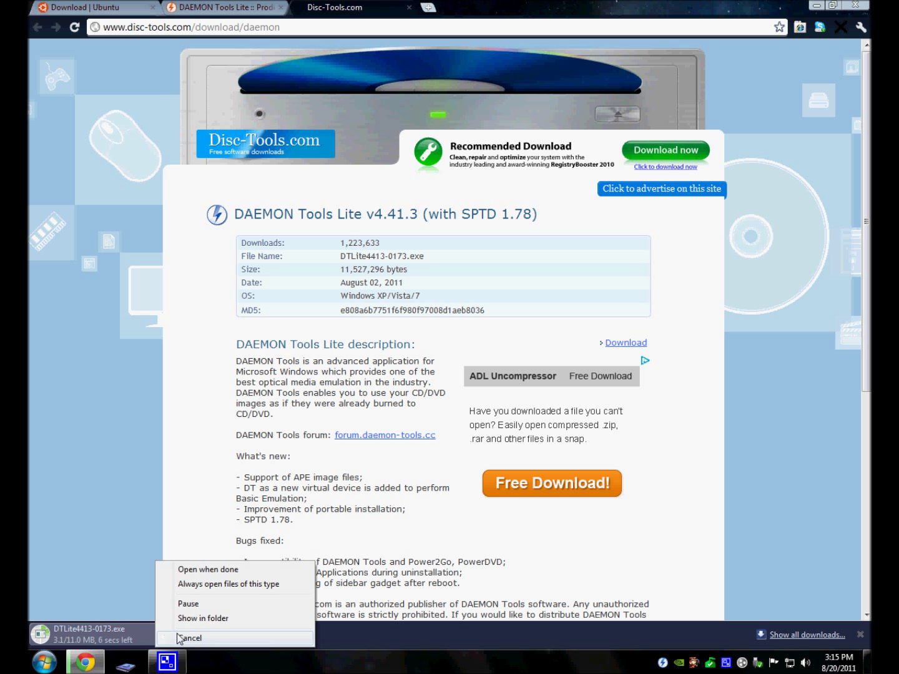
pyautogui.click(181, 637)
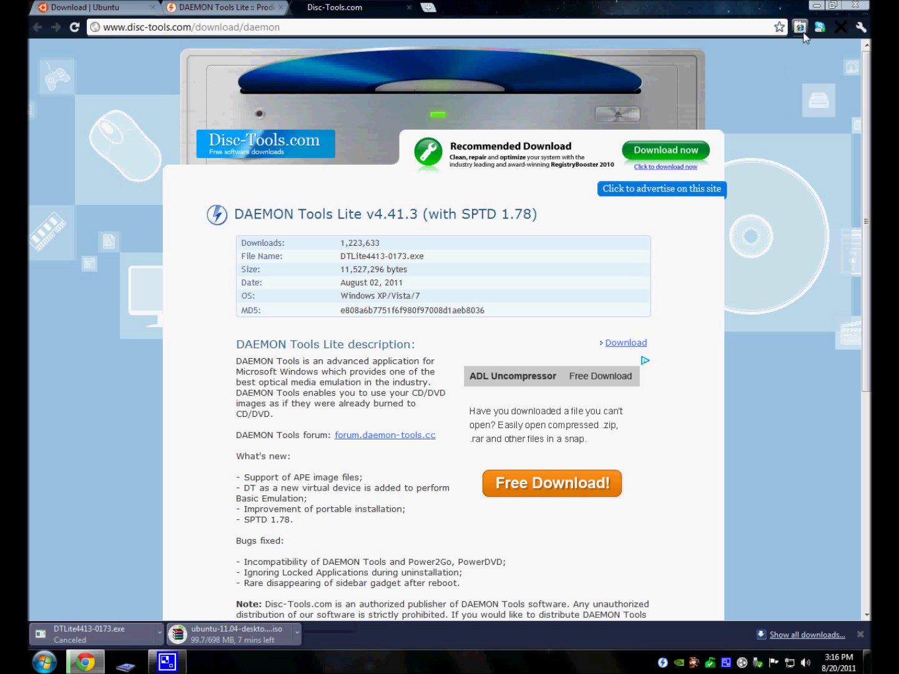
# Minimize Chrome to reveal the desktop and bring up the DAEMON Tools Lite tray menu.
pyautogui.click(815, 8)
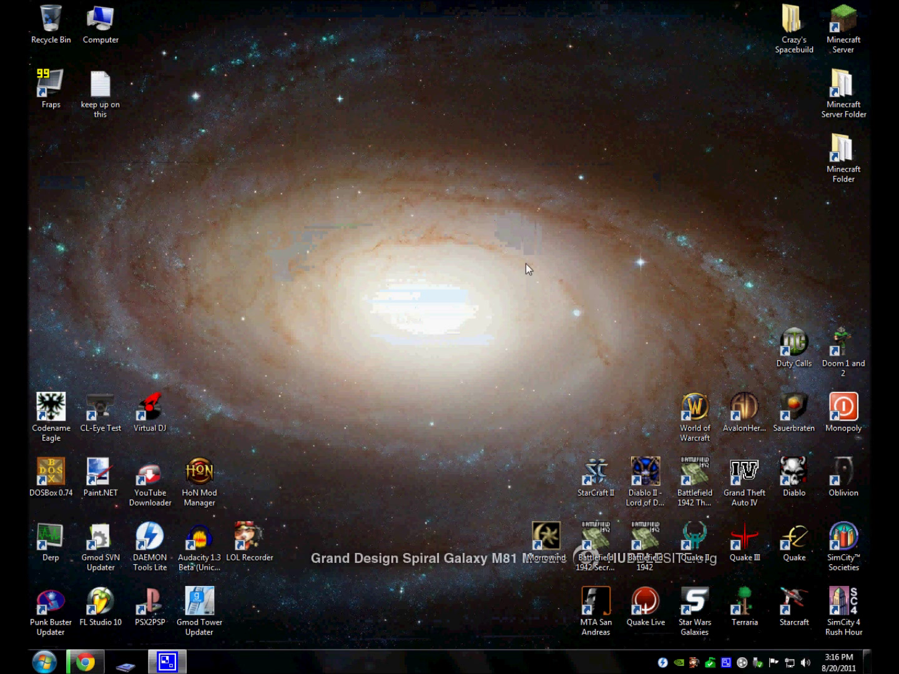
pyautogui.click(84, 665)
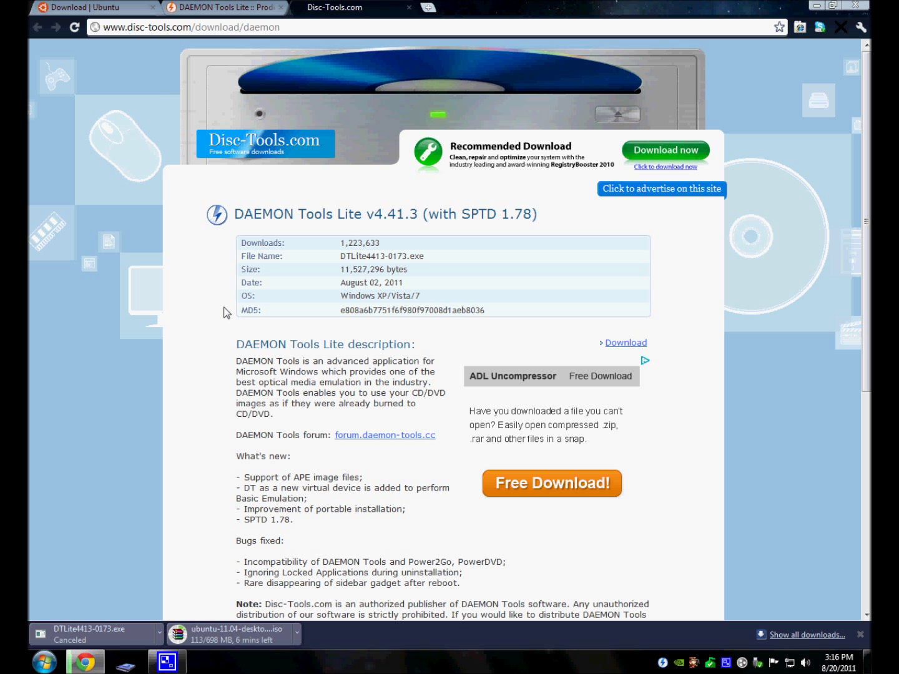
pyautogui.click(816, 5)
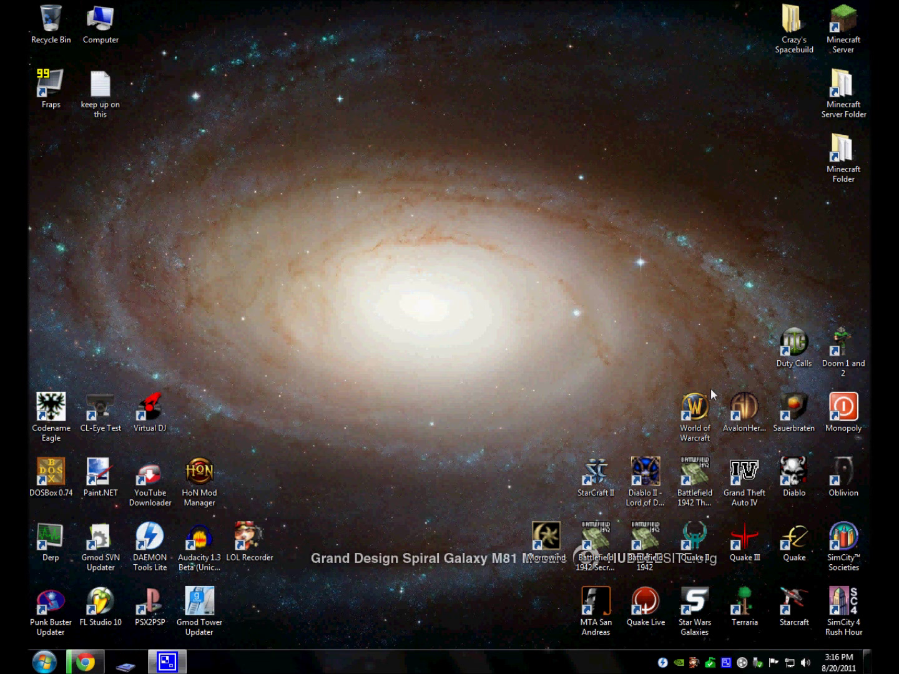
pyautogui.rightClick(664, 663)
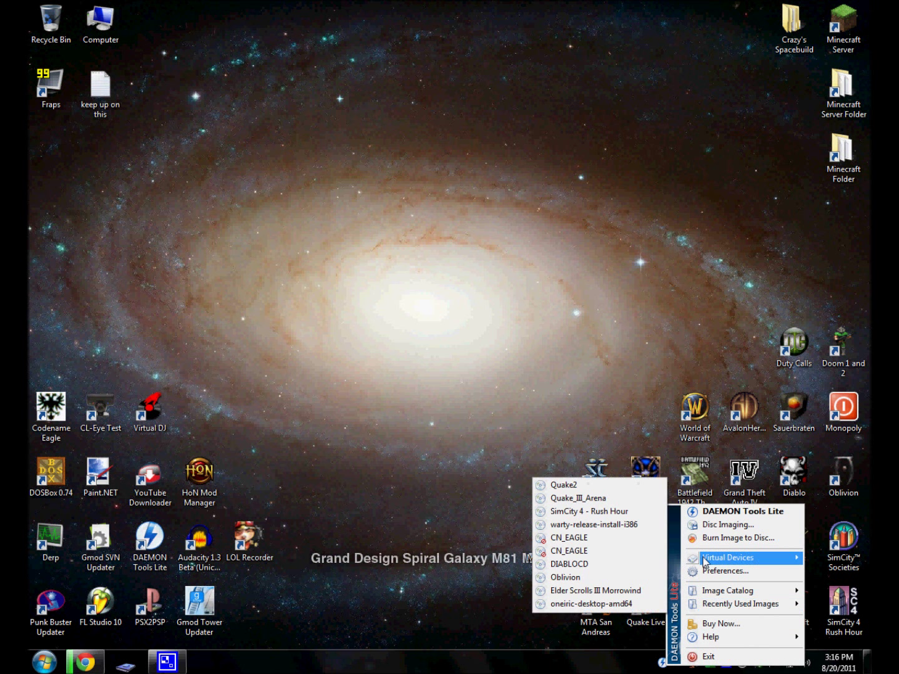
# Unmount the DIABLO image from virtual drive H: via Device 1.
pyautogui.moveTo(720, 565)
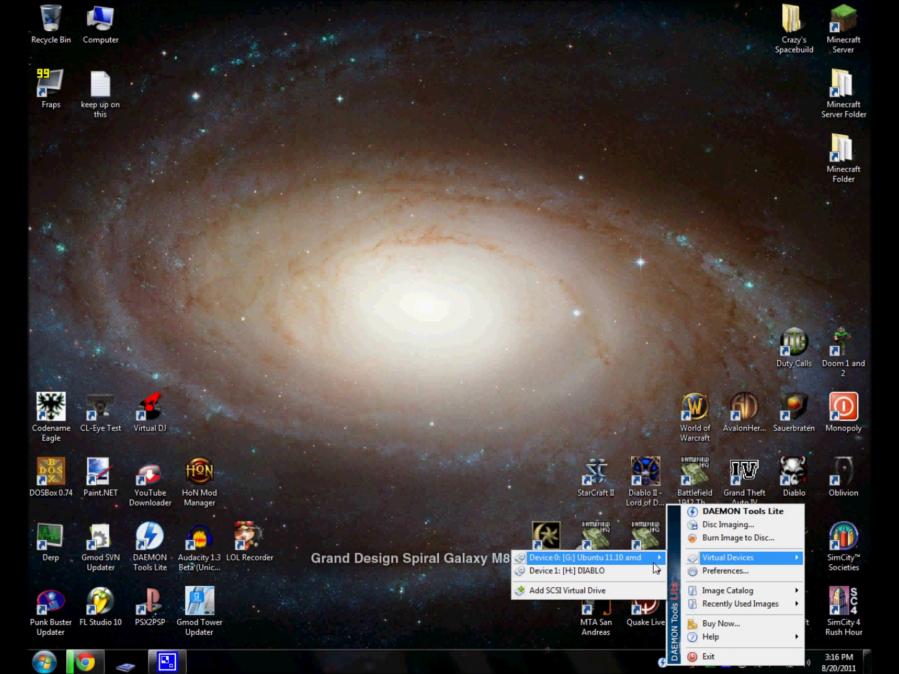
pyautogui.moveTo(656, 560)
pyautogui.click(692, 559)
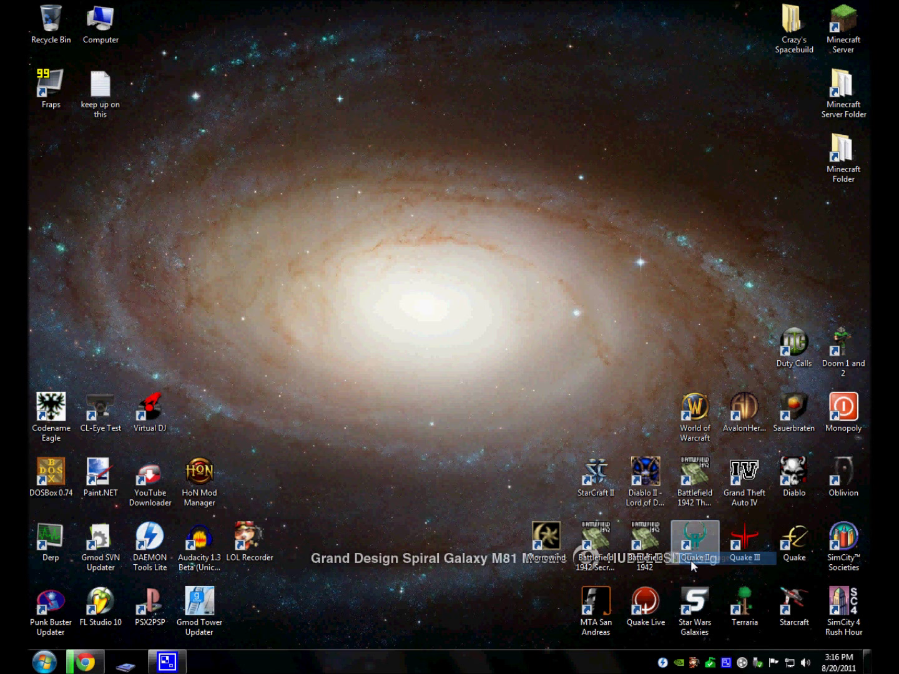
pyautogui.rightClick(663, 662)
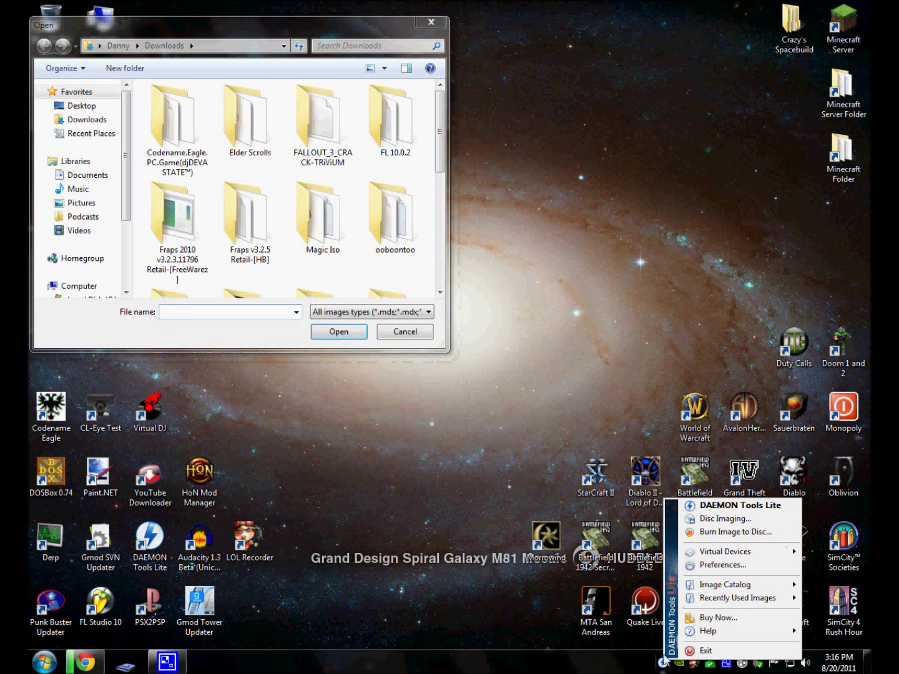
pyautogui.moveTo(724, 553)
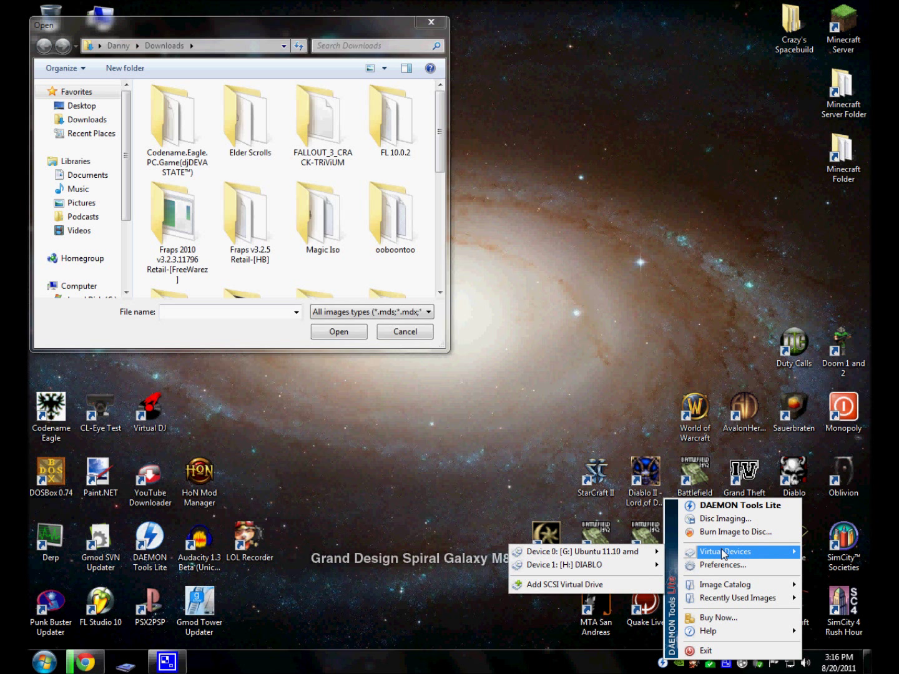
pyautogui.moveTo(649, 567)
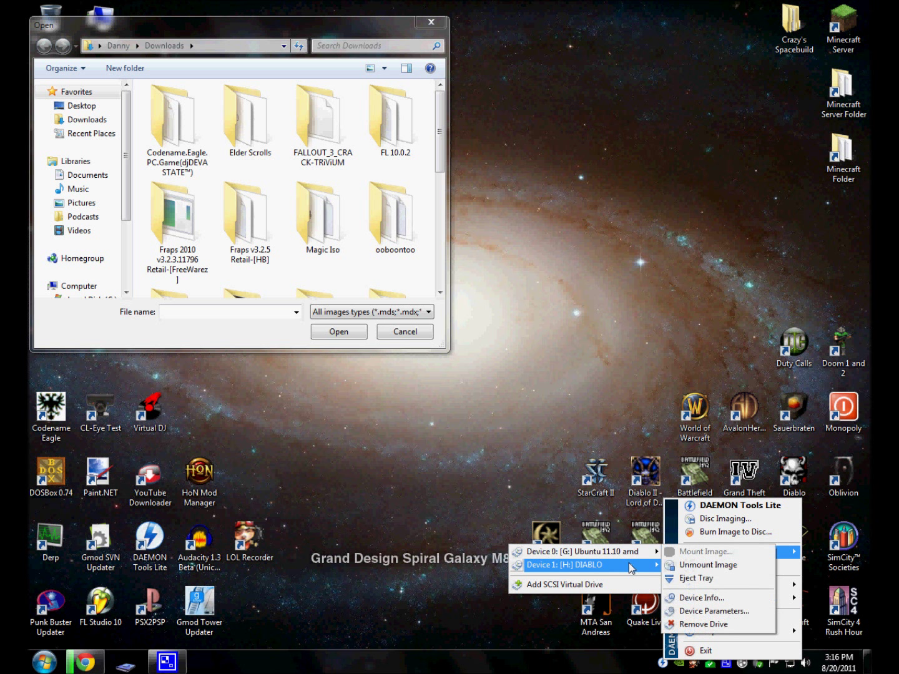
pyautogui.click(708, 578)
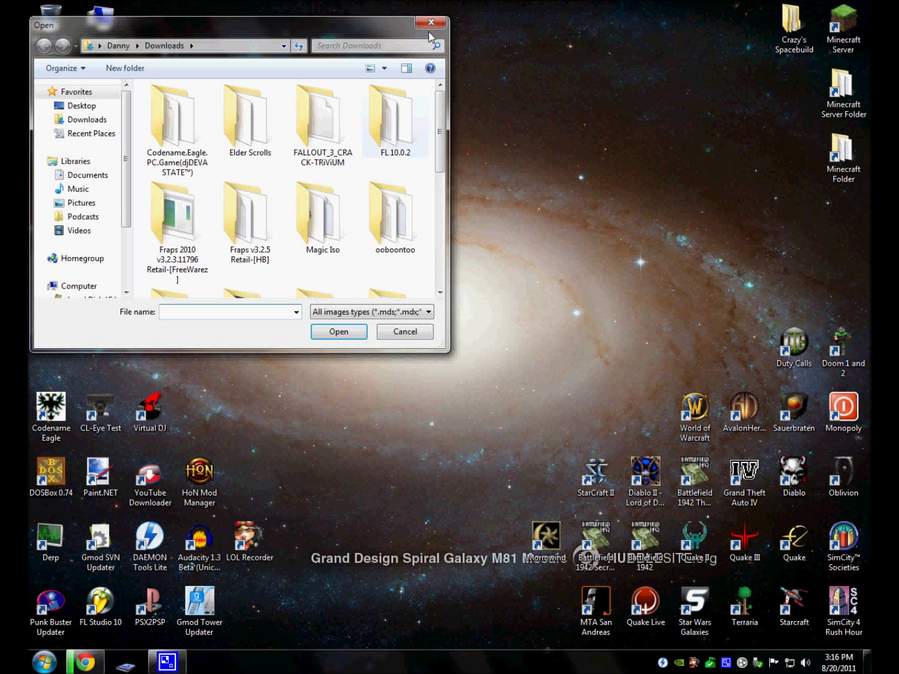
# Open the Mount Image file picker for the now-empty Device 1 (H:).
pyautogui.rightClick(664, 663)
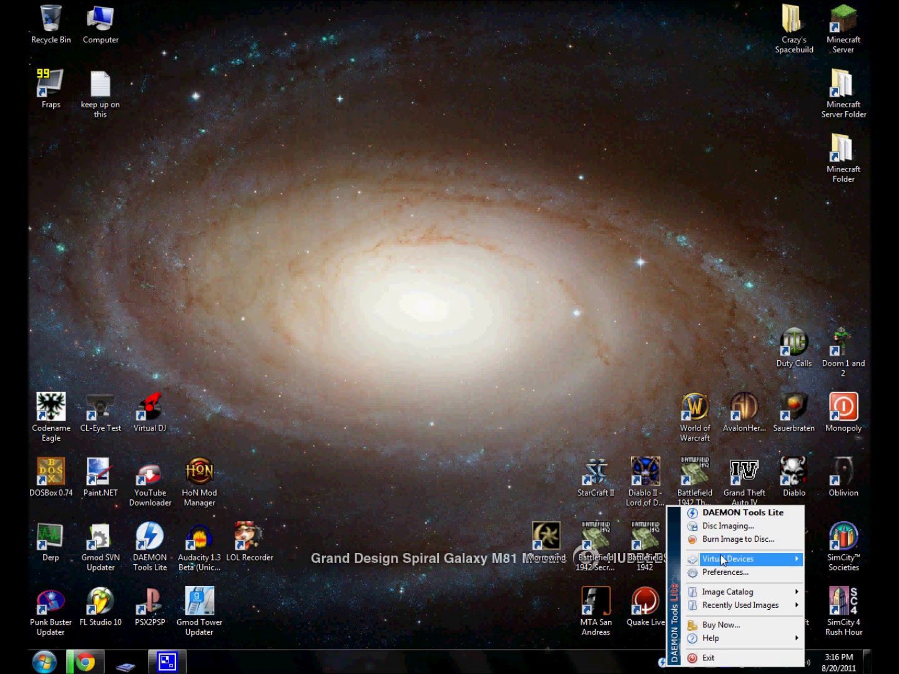
pyautogui.moveTo(722, 561)
pyautogui.click(631, 664)
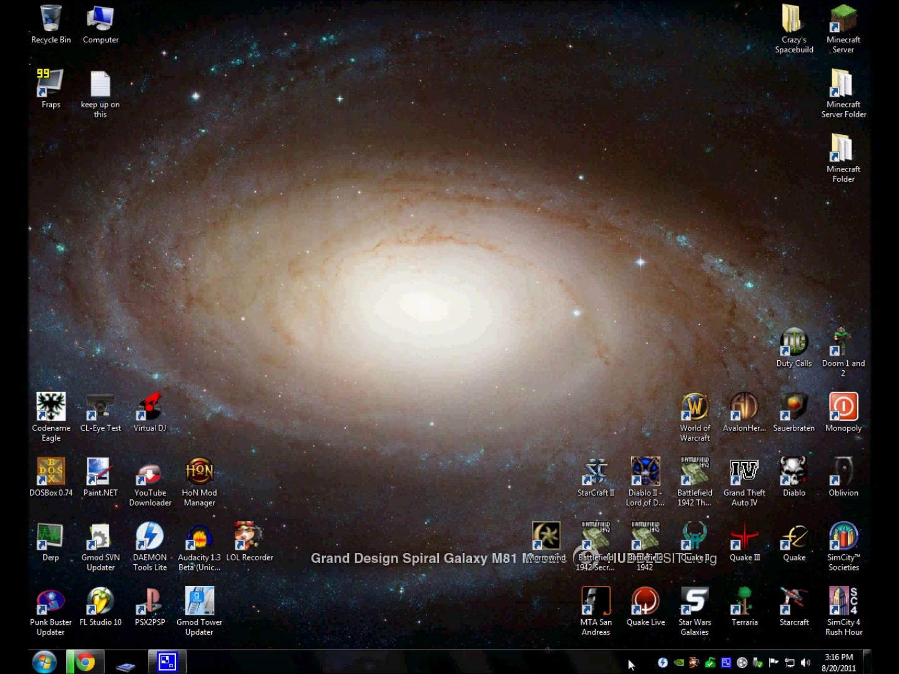
pyautogui.rightClick(663, 665)
pyautogui.moveTo(714, 559)
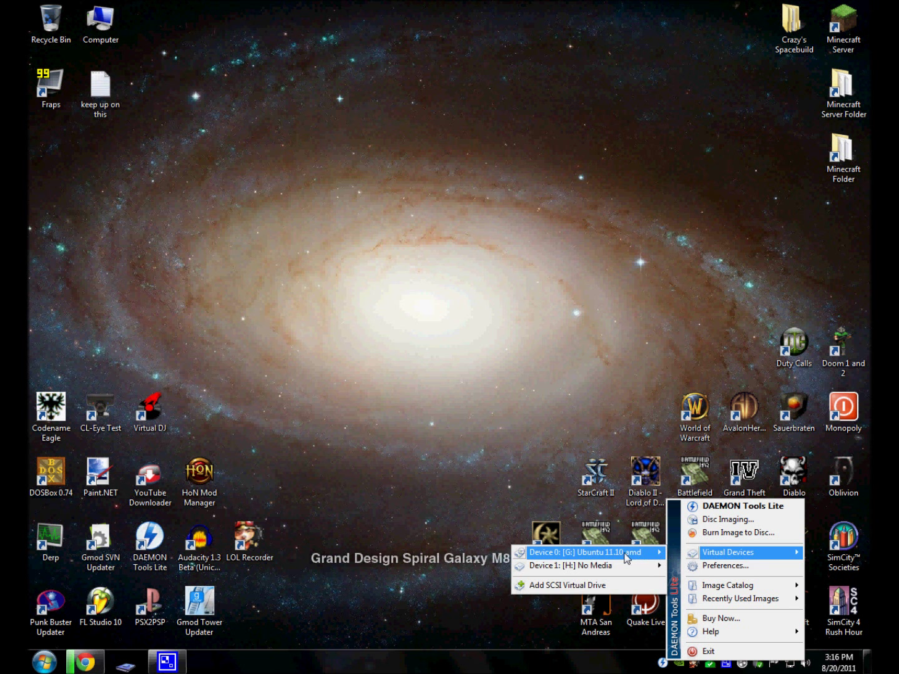
pyautogui.moveTo(621, 568)
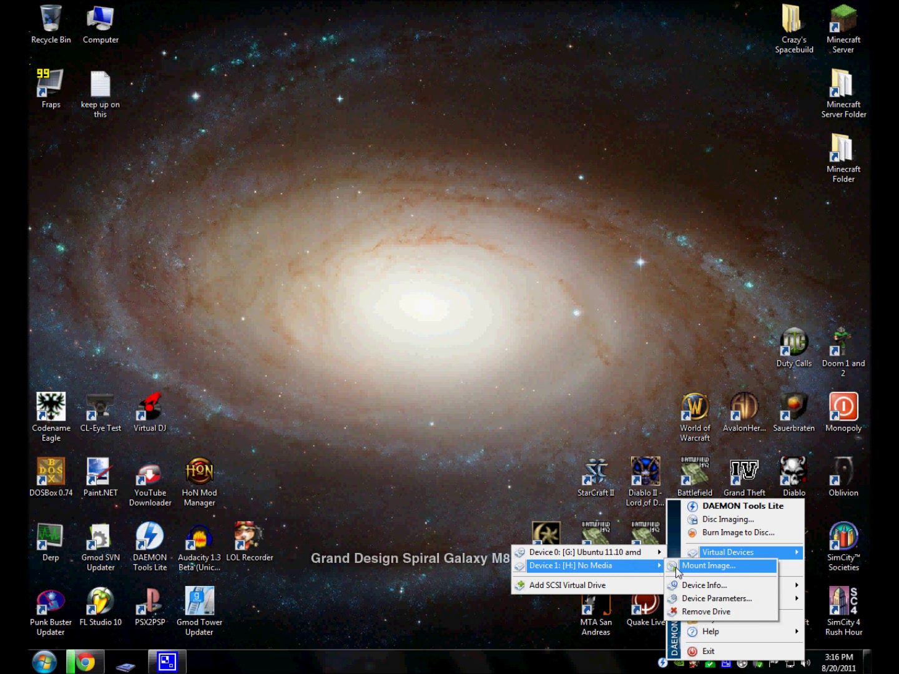
pyautogui.click(709, 565)
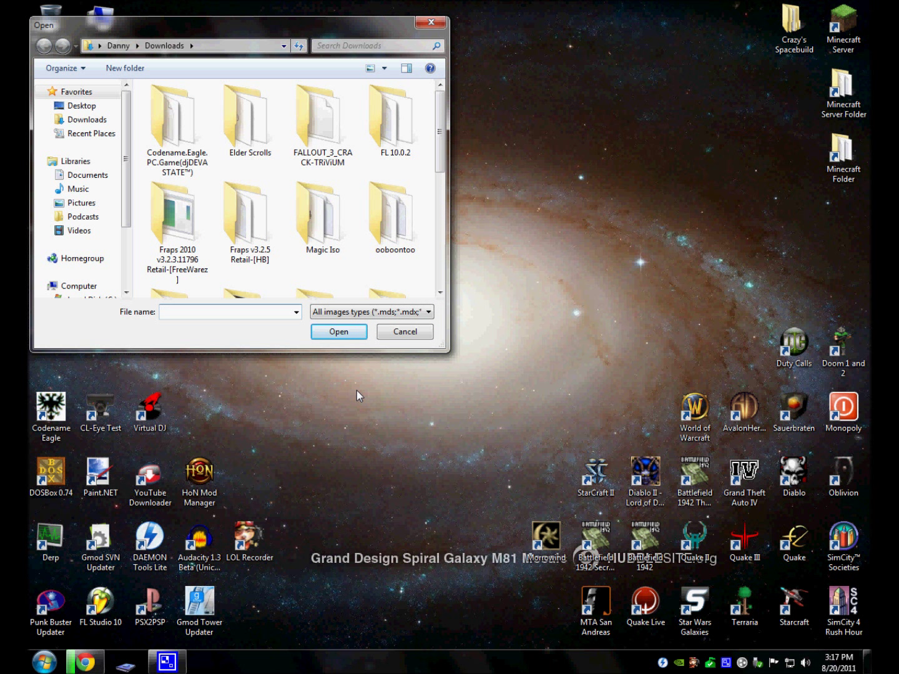
# Select the ubuntu-11.04-desktop-amd64 (1) image in the Downloads folder.
pyautogui.click(328, 158)
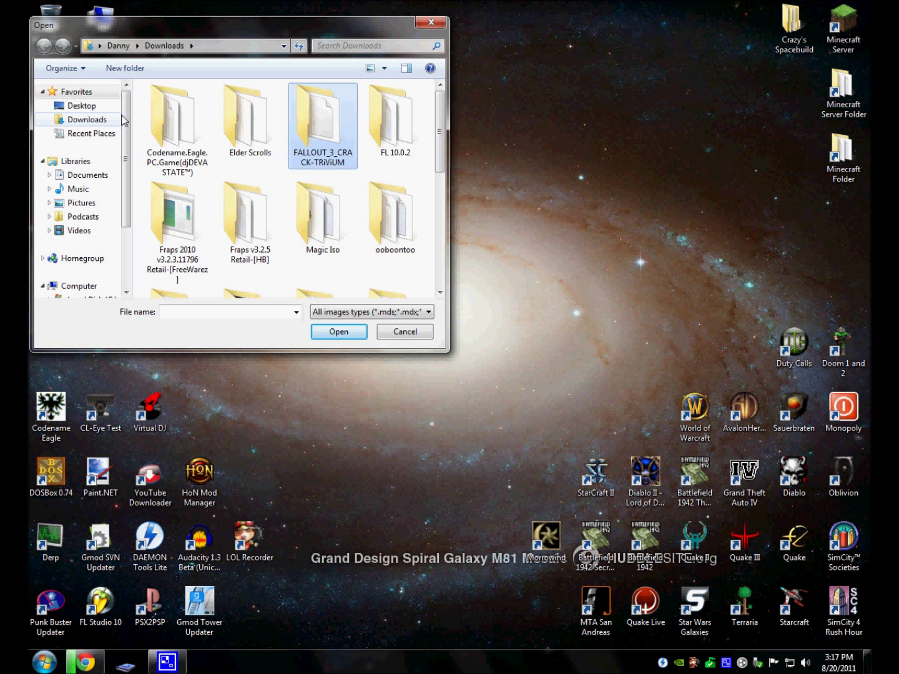
pyautogui.moveTo(94, 665)
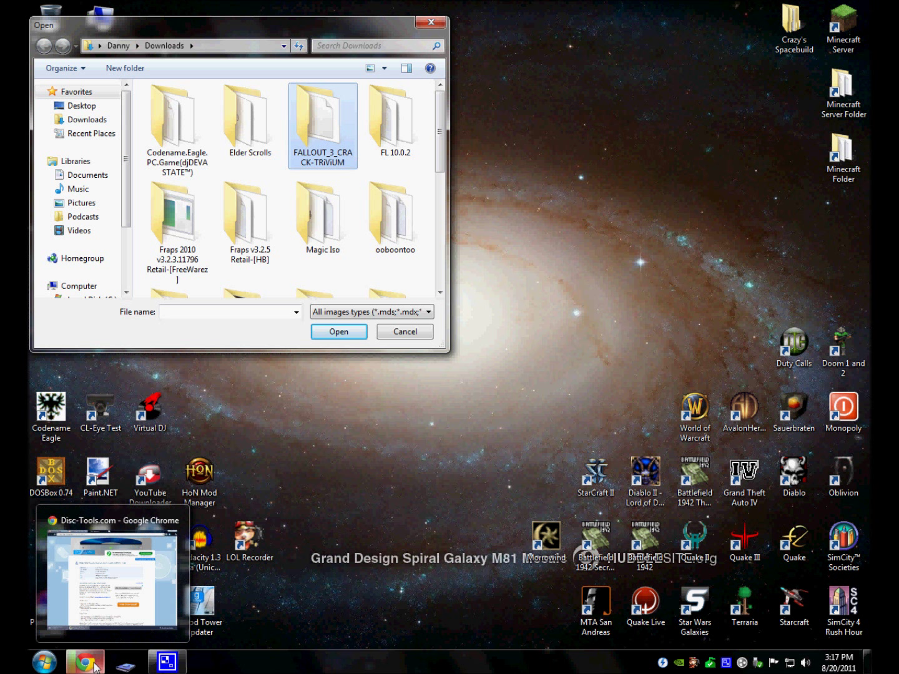
pyautogui.scroll(-1, 443, 170)
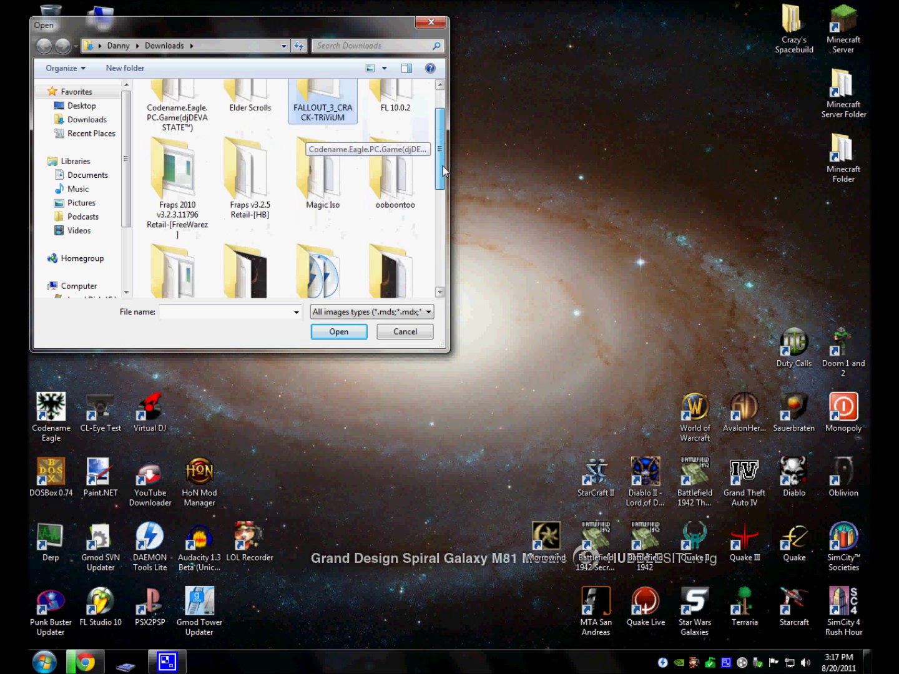
pyautogui.scroll(-5, 422, 236)
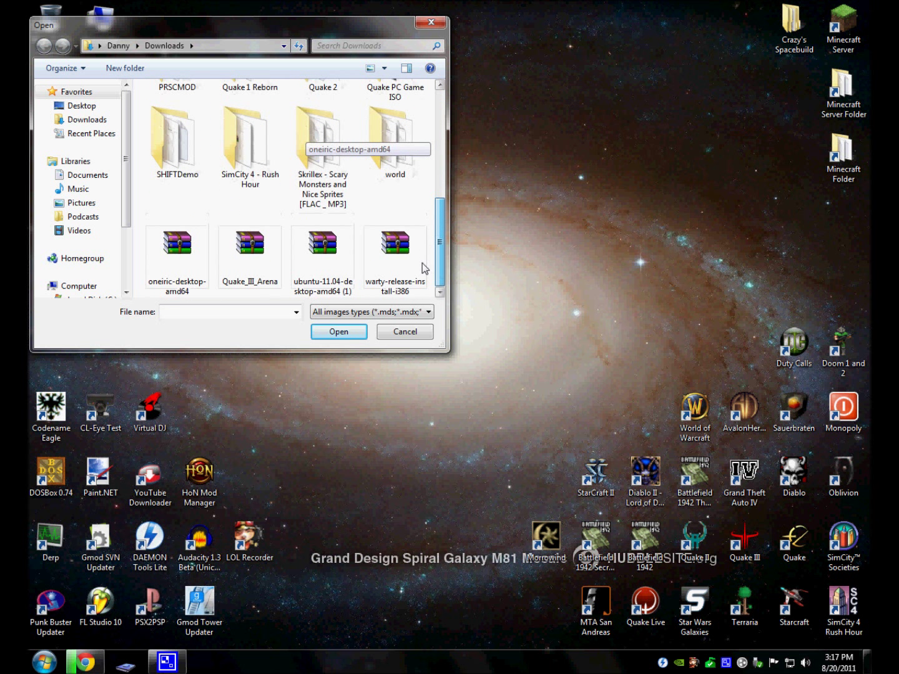
pyautogui.click(338, 256)
# Check Chrome's download history, then mount the selected ubuntu-11.04 image.
pyautogui.click(86, 662)
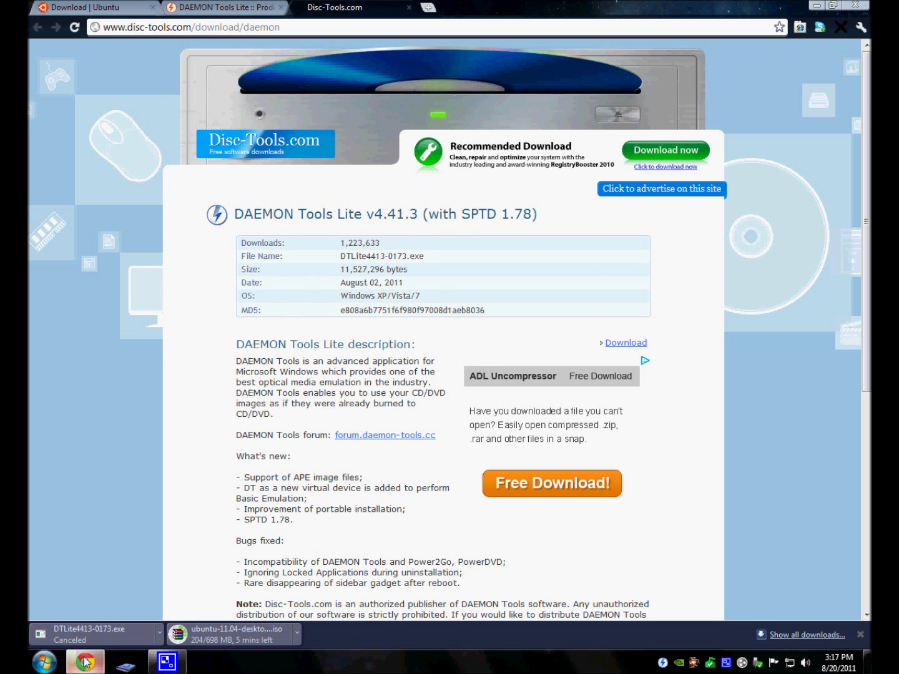
pyautogui.hotkey('ctrl', 'j')
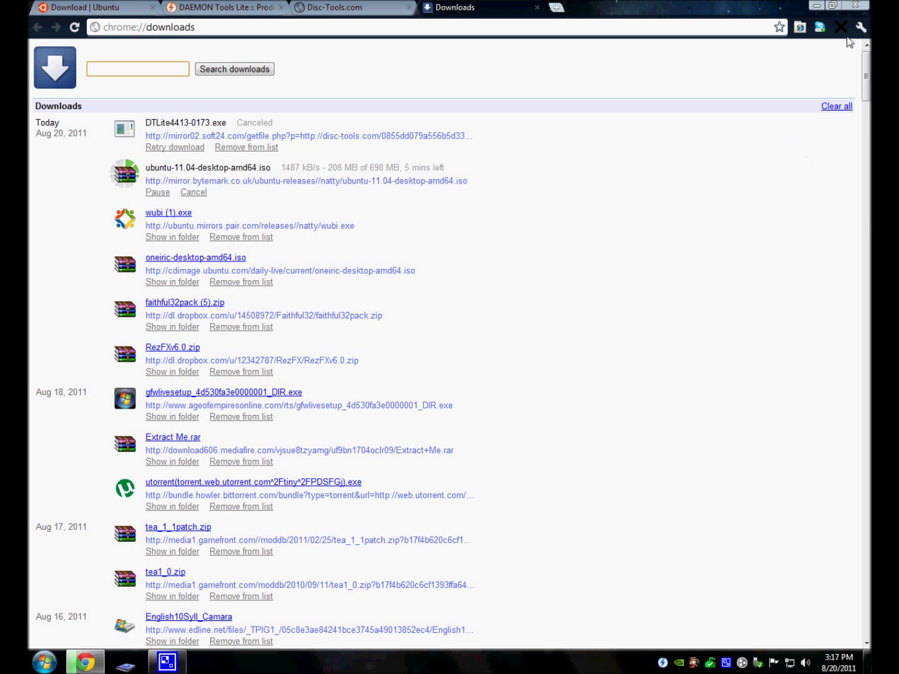
pyautogui.click(816, 6)
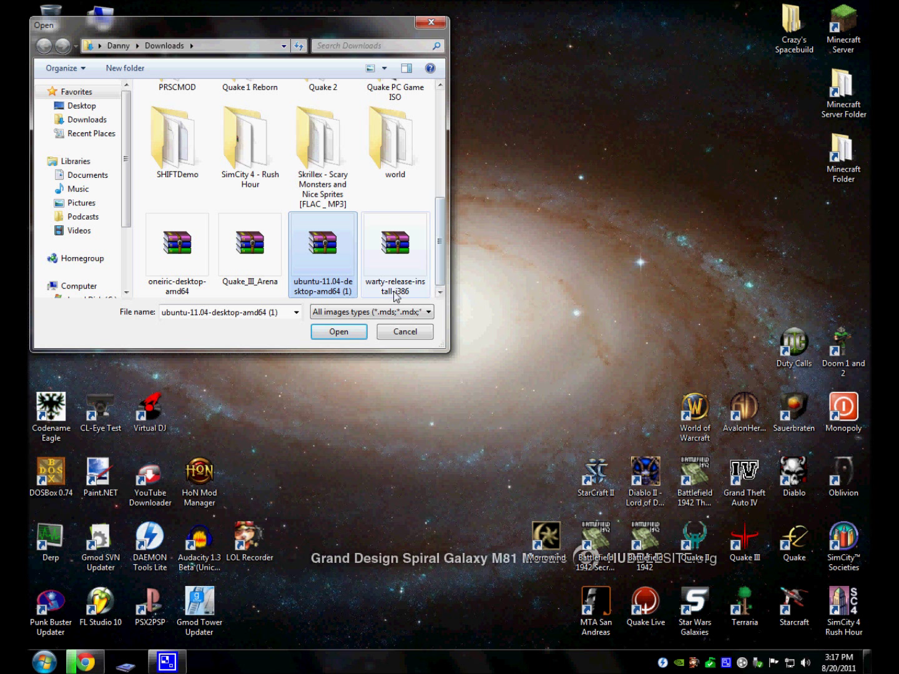
pyautogui.click(330, 336)
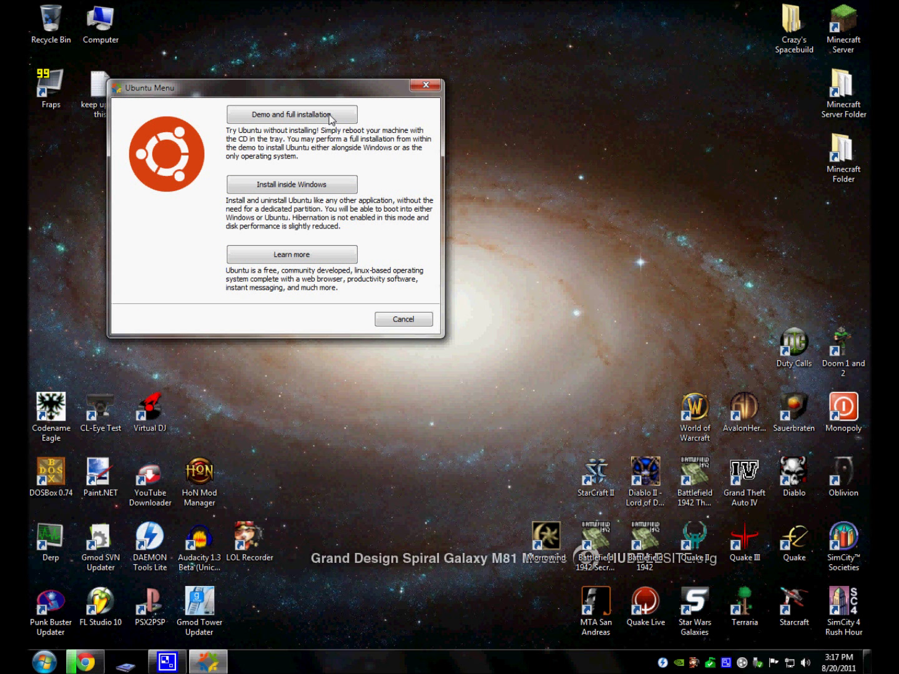
# Move the Ubuntu Menu window to the centre of the screen.
pyautogui.moveTo(330, 91); pyautogui.dragTo(489, 171)
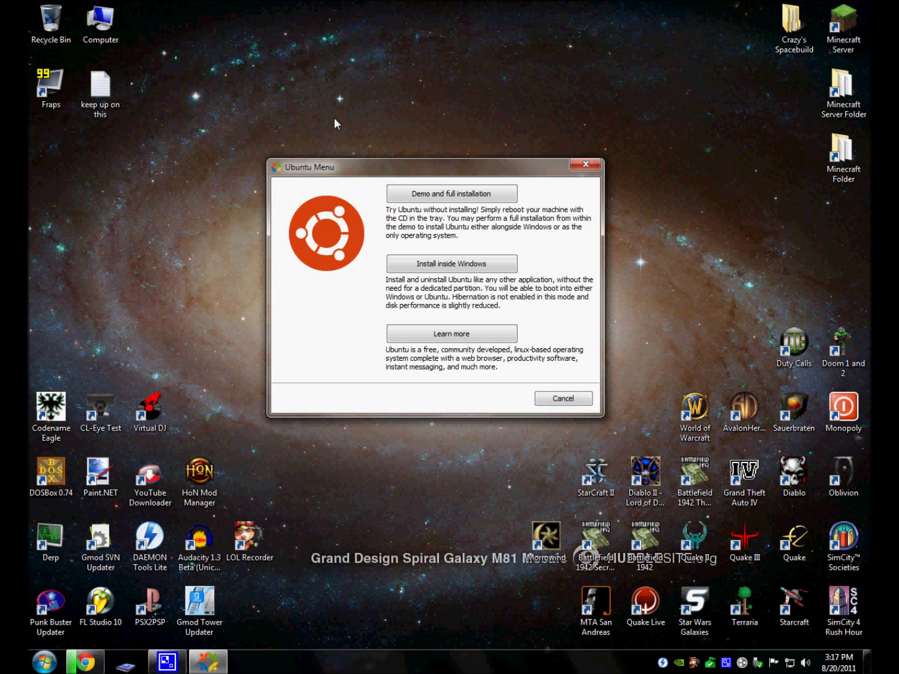
# Choose Install inside Windows, set the installation drive to D: (40GB free), and open Computer.
pyautogui.click(421, 265)
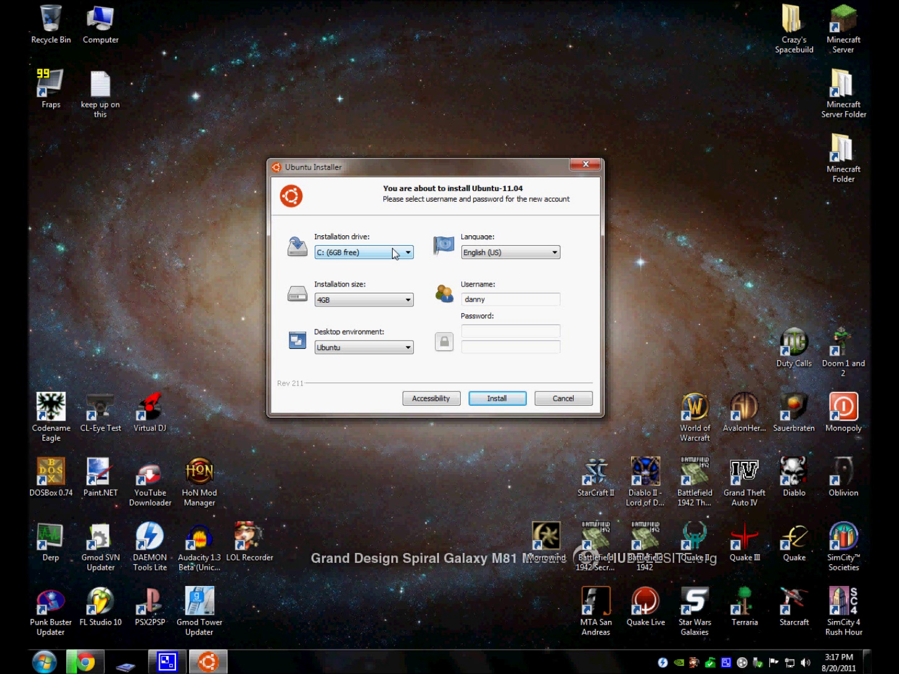
pyautogui.click(393, 252)
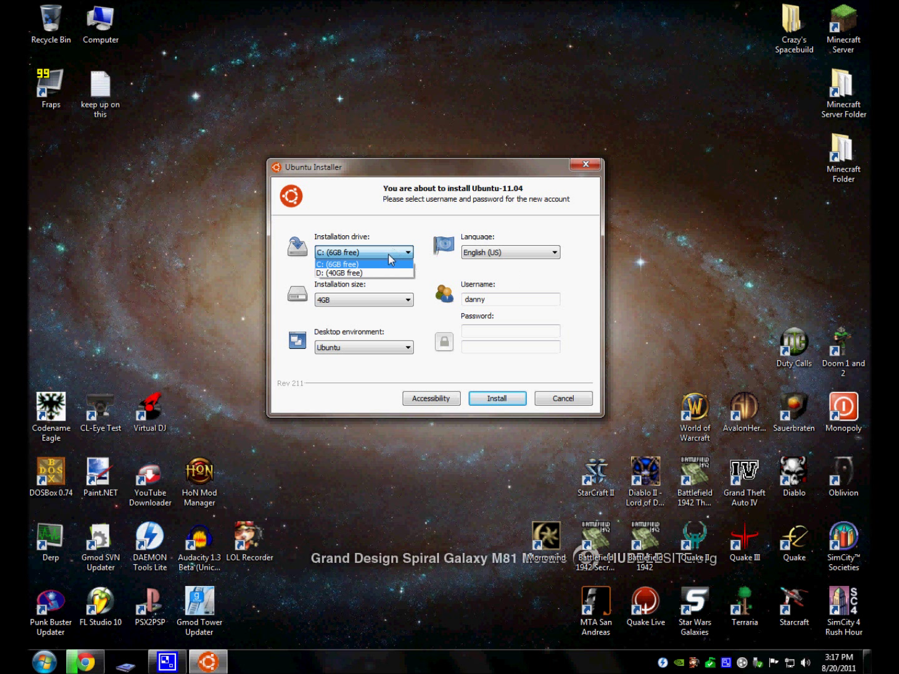
pyautogui.click(386, 274)
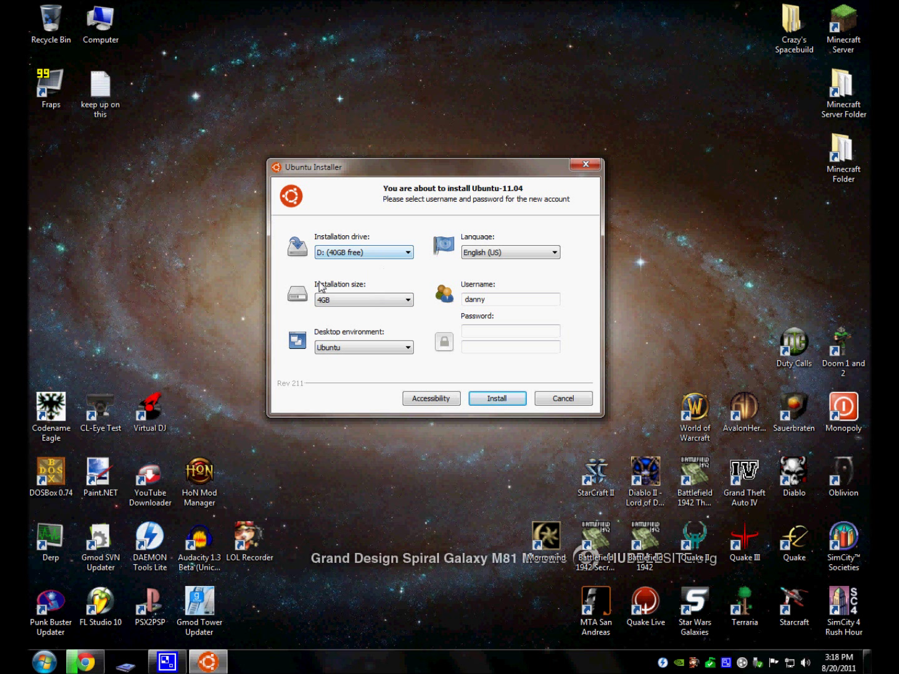
pyautogui.click(44, 661)
pyautogui.click(250, 463)
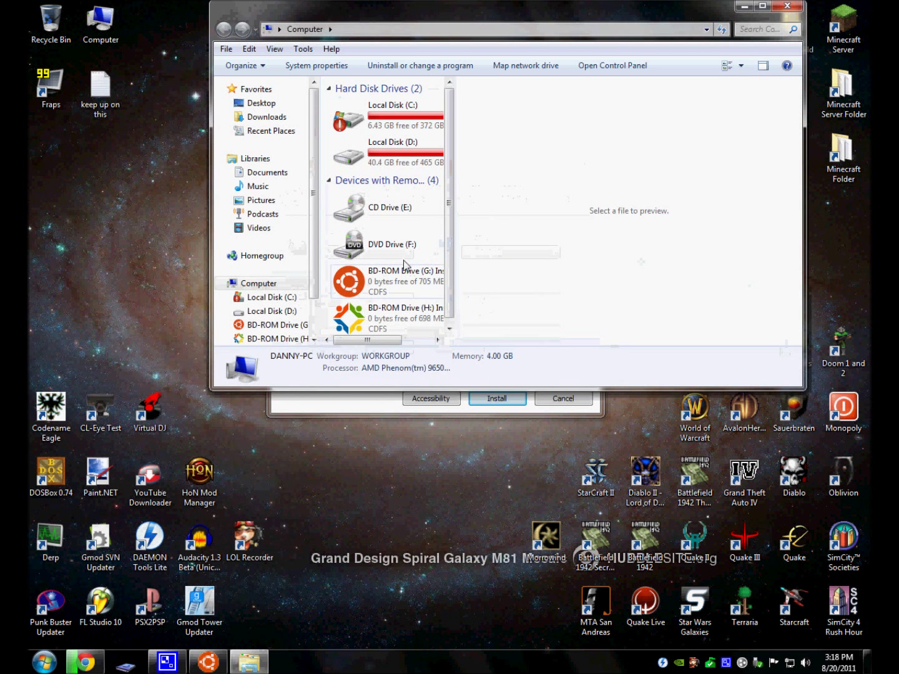
# Widen the Computer window, compare free space on C: and D:, select Local Disk (D:), then close it.
pyautogui.moveTo(456, 192); pyautogui.dragTo(811, 206)
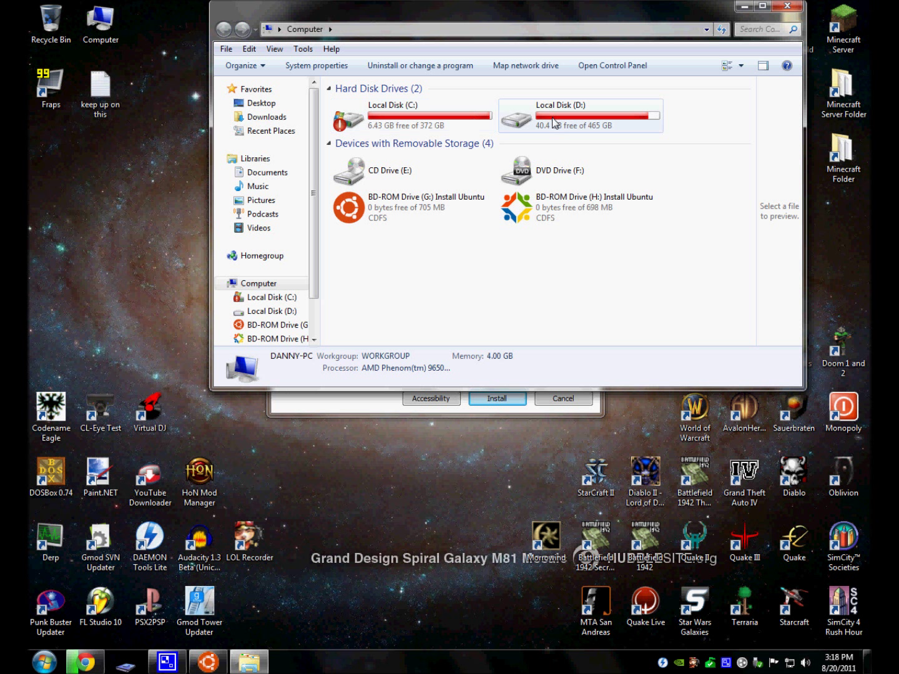
pyautogui.moveTo(557, 126)
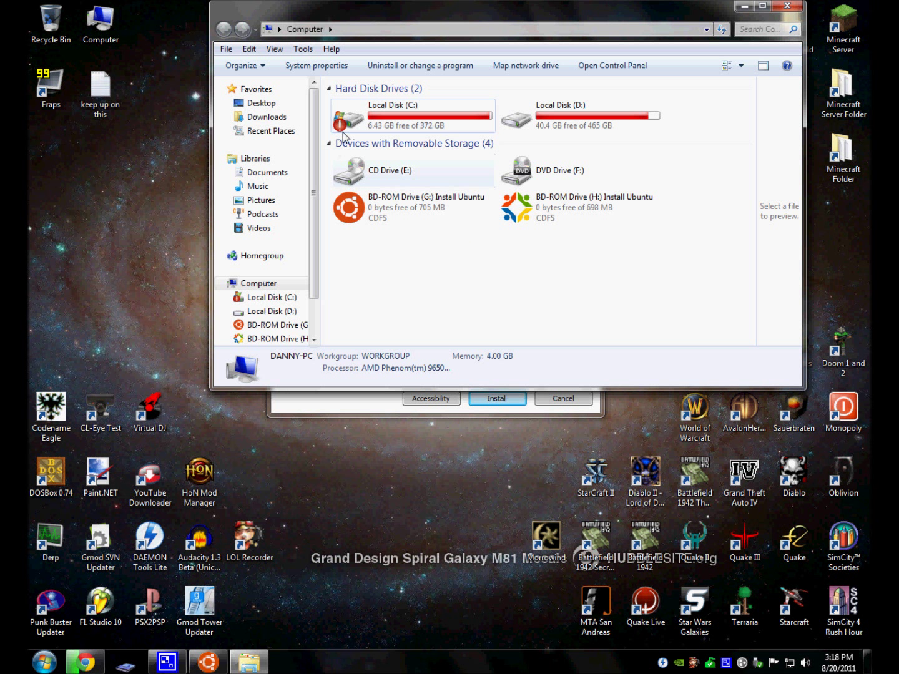
pyautogui.moveTo(340, 121)
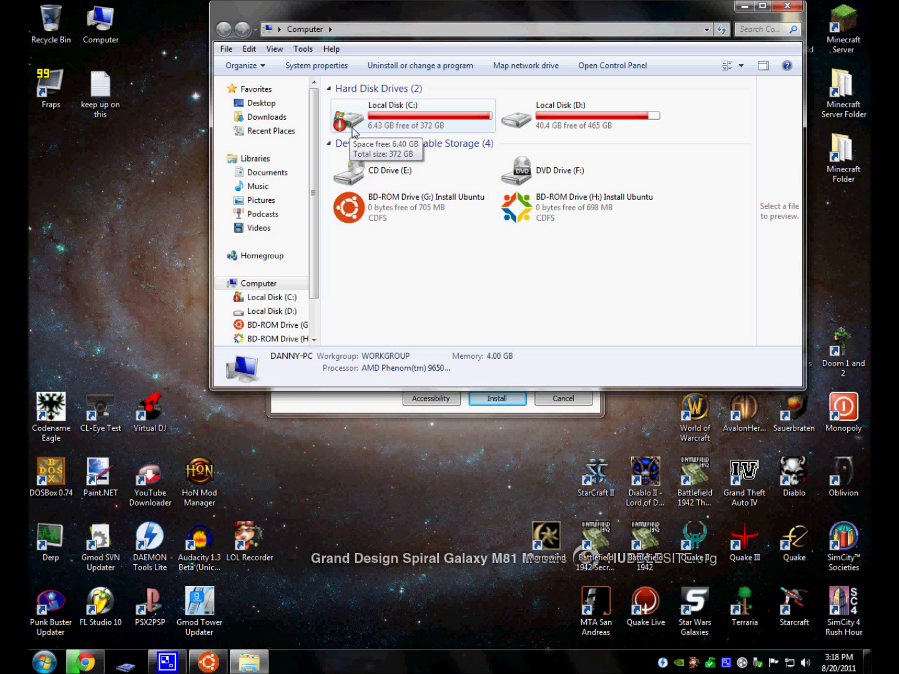
pyautogui.moveTo(505, 123)
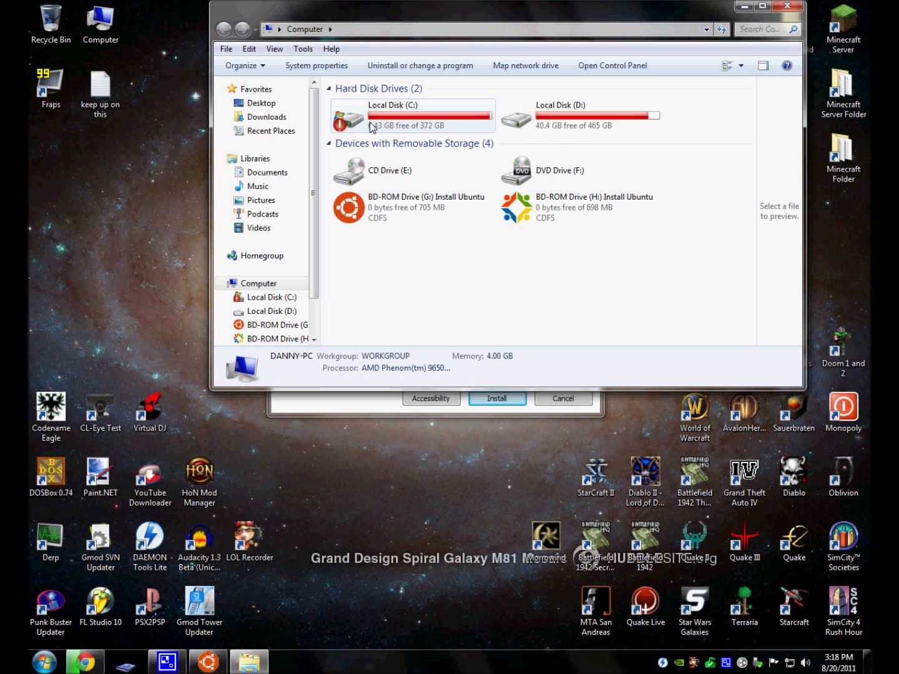
pyautogui.click(590, 123)
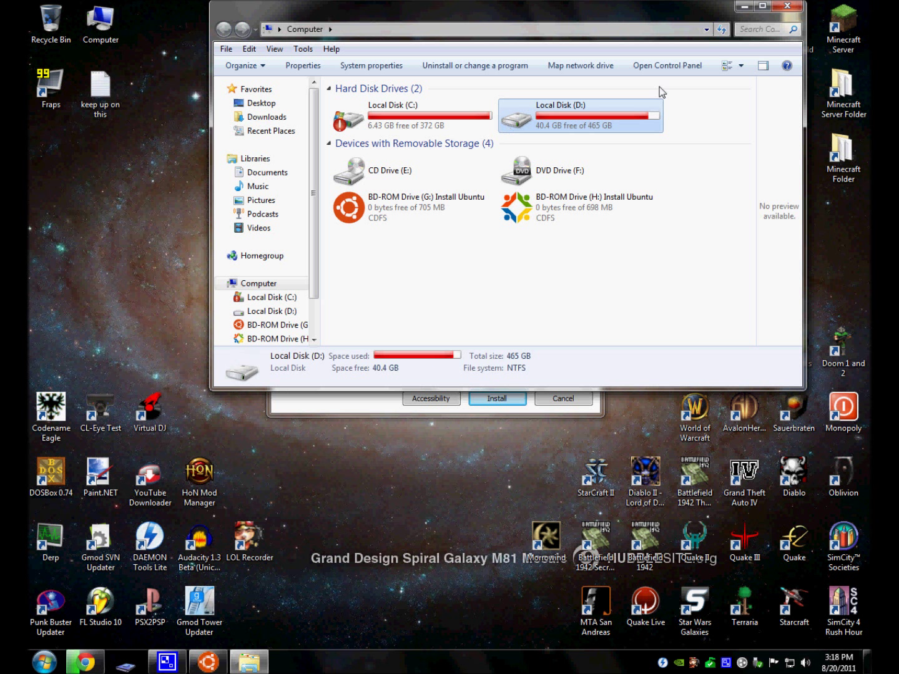
pyautogui.click(795, 9)
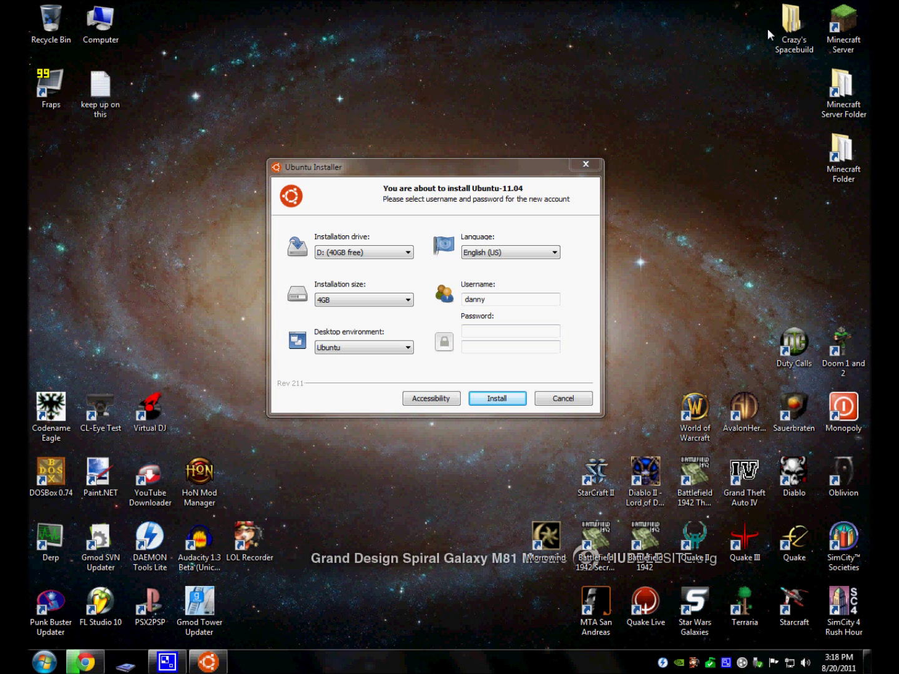
# Keep D: as the installation drive.
pyautogui.click(410, 254)
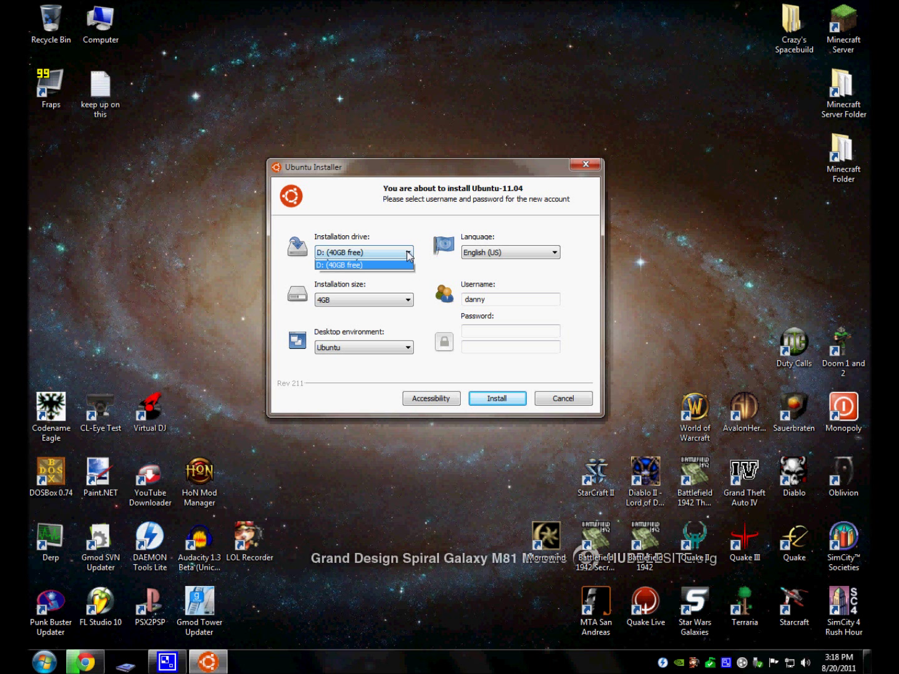
pyautogui.click(409, 254)
pyautogui.click(409, 254)
pyautogui.click(408, 256)
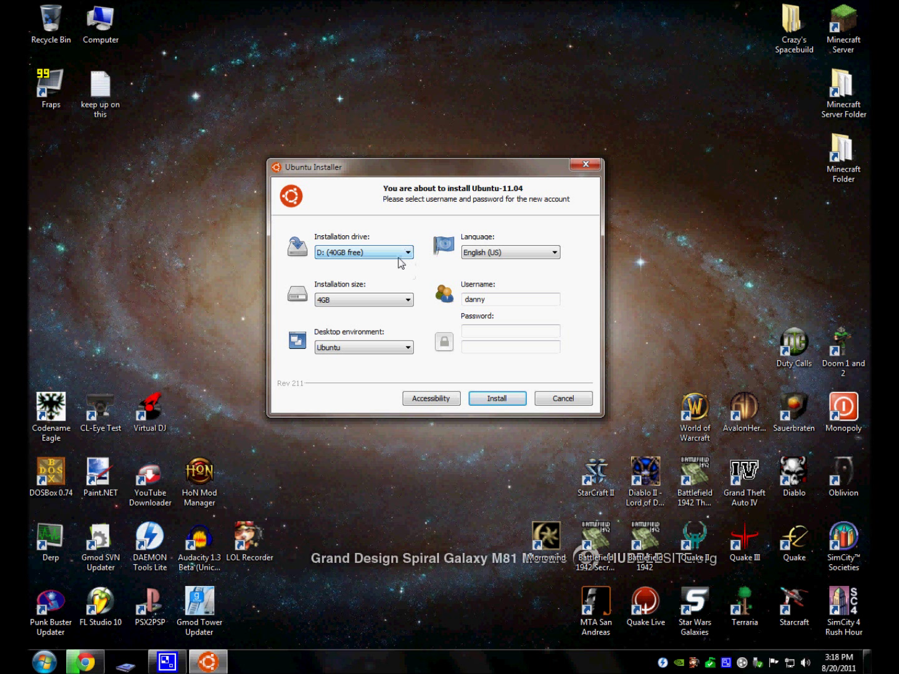
# Set the installation size to 30GB.
pyautogui.click(382, 301)
pyautogui.click(381, 298)
pyautogui.click(383, 298)
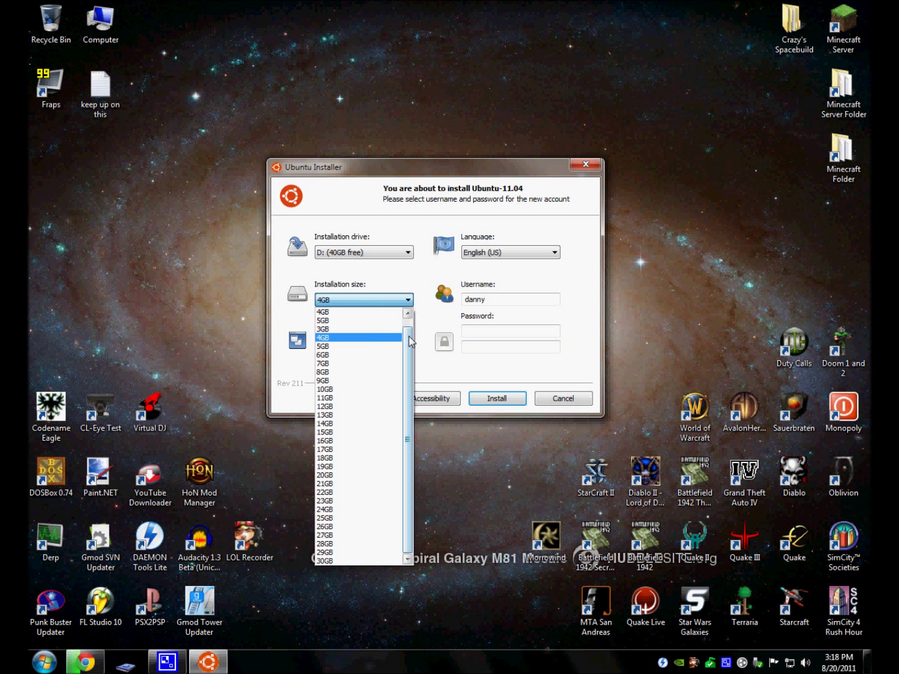
pyautogui.moveTo(409, 339); pyautogui.dragTo(408, 304)
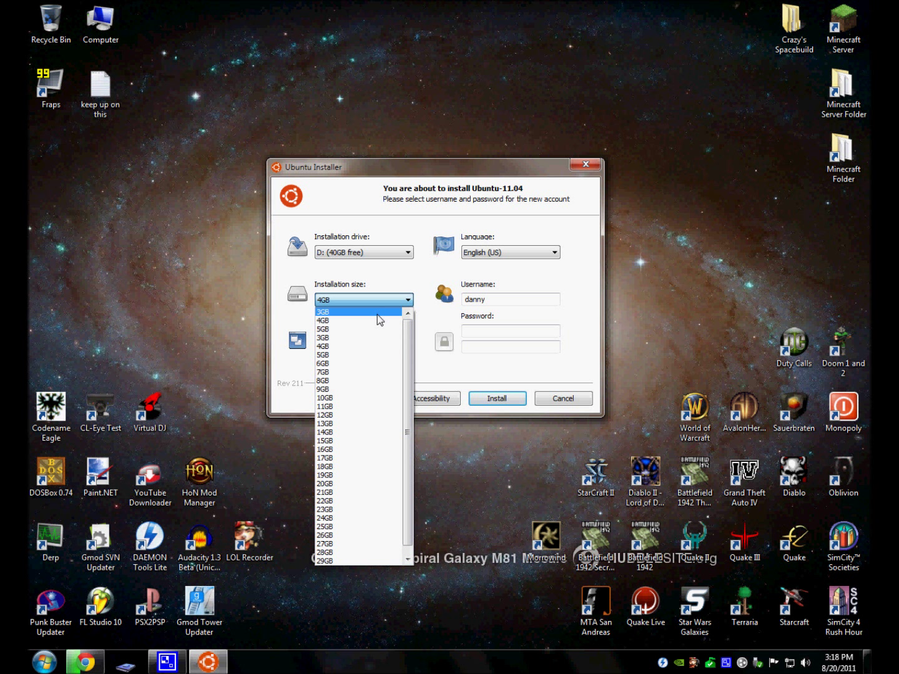
pyautogui.moveTo(408, 332); pyautogui.dragTo(409, 341)
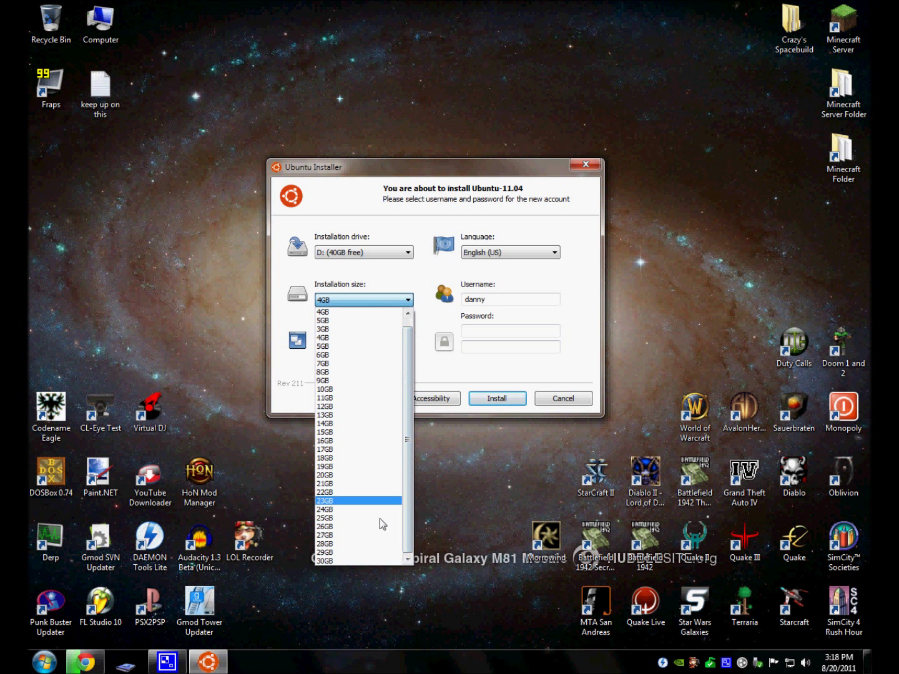
pyautogui.click(354, 560)
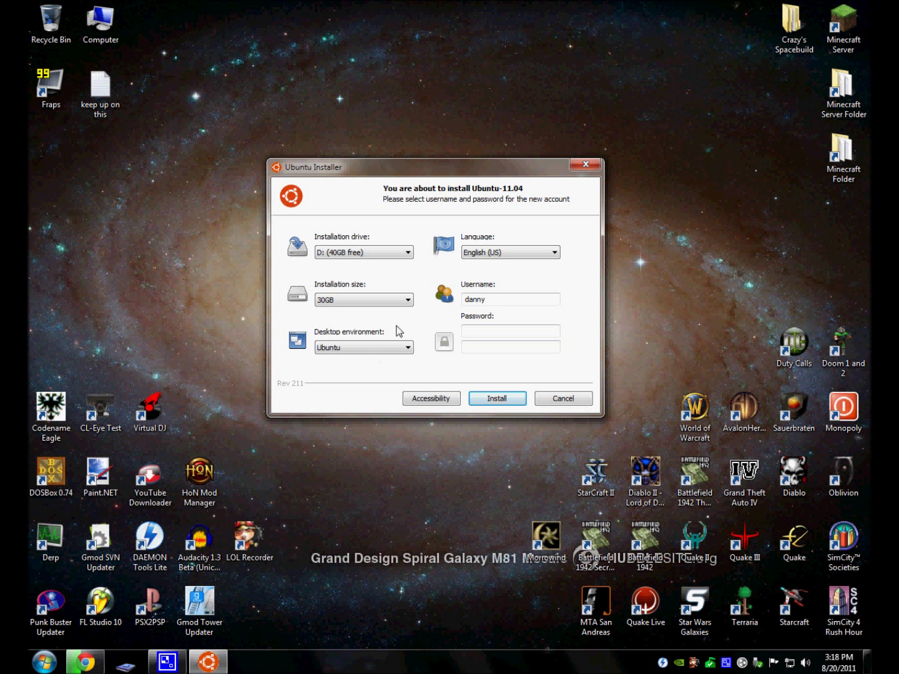
pyautogui.click(406, 301)
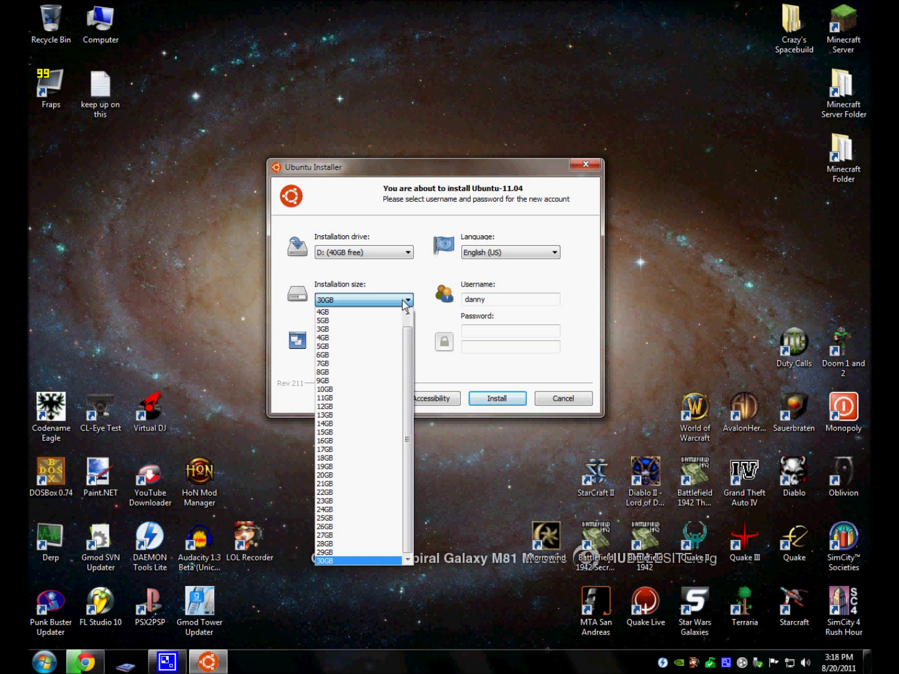
pyautogui.click(407, 304)
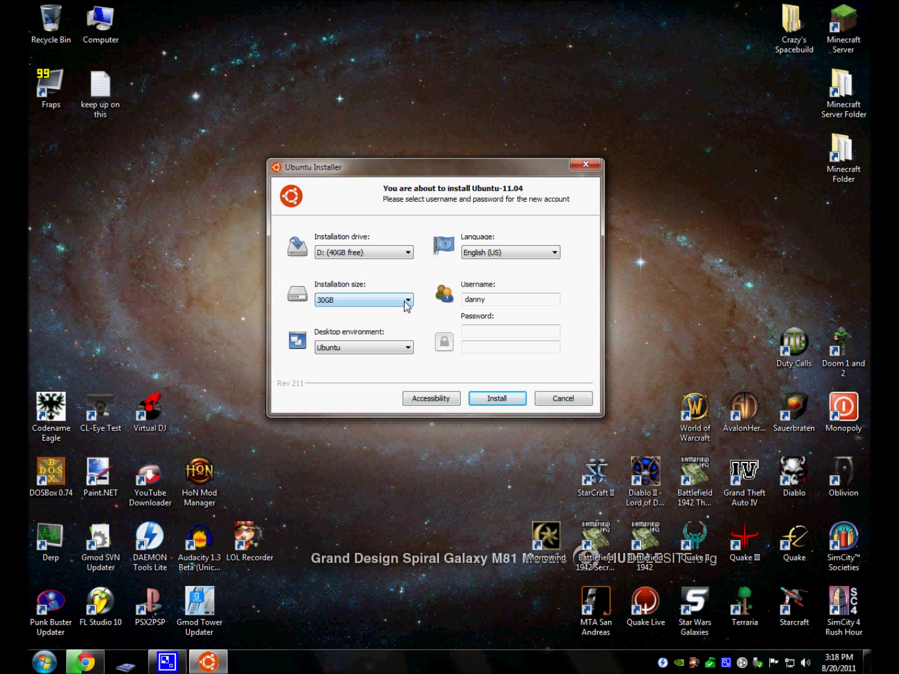
pyautogui.click(406, 302)
pyautogui.click(407, 302)
# Keep Ubuntu as the desktop environment and English (US) as the language.
pyautogui.click(396, 353)
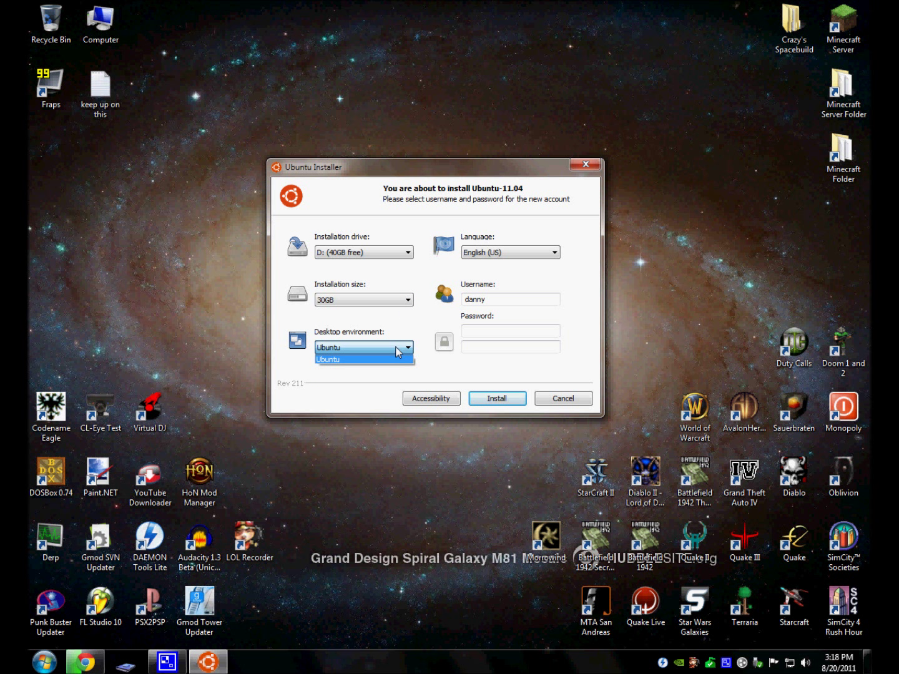
pyautogui.click(392, 362)
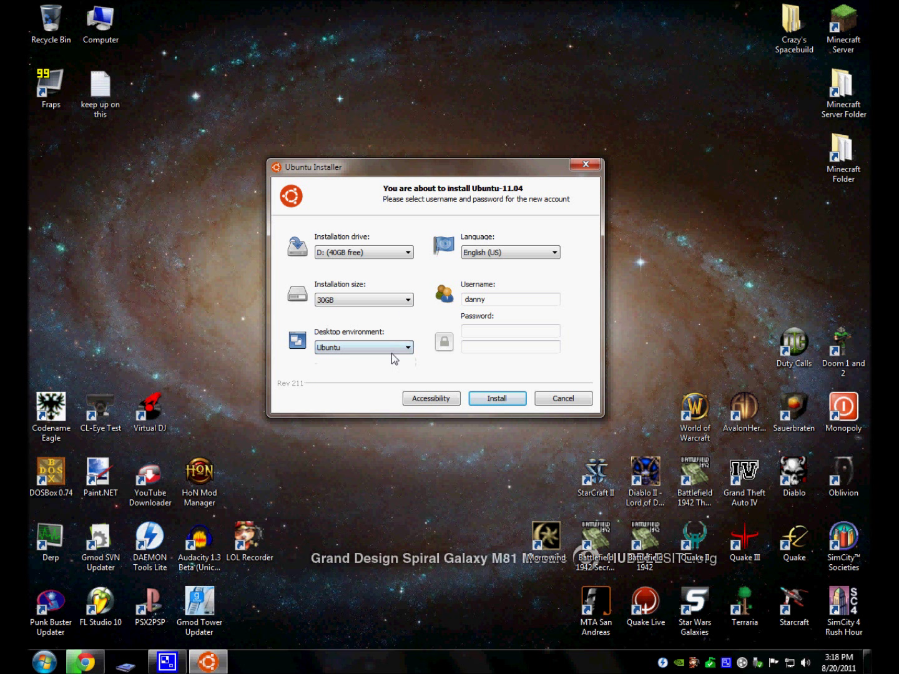
pyautogui.click(544, 253)
pyautogui.click(545, 254)
# Enter the account password in both fields and start installing Ubuntu-11.04.
pyautogui.press('super')
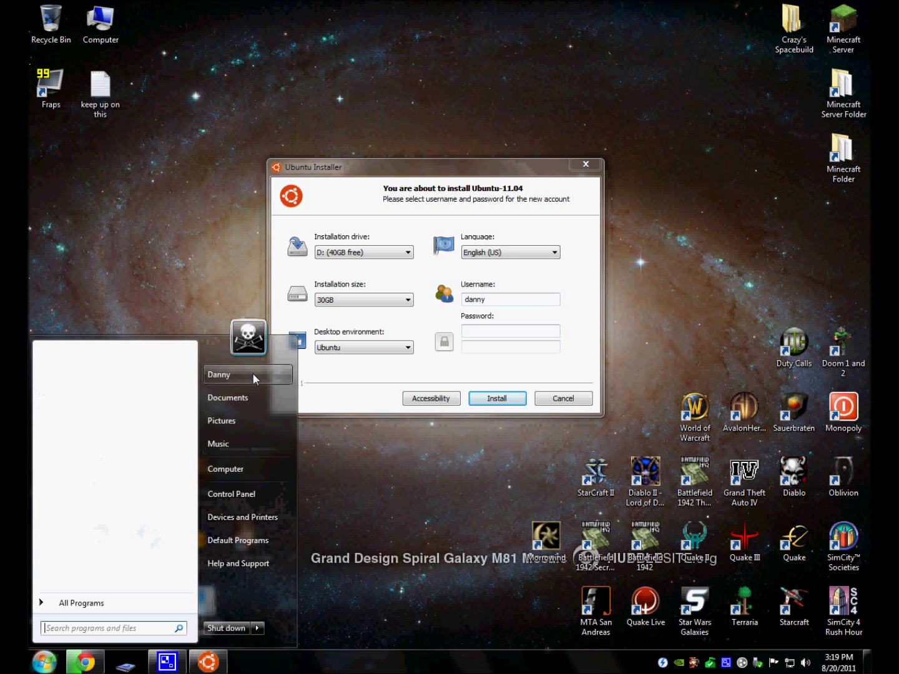
pyautogui.press('super')
pyautogui.doubleClick(499, 300)
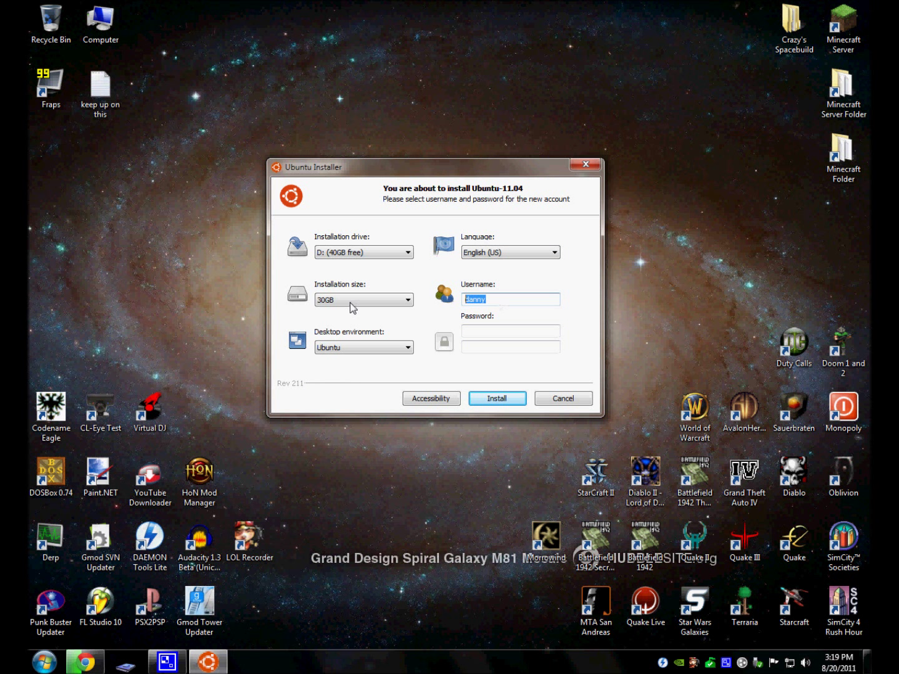
pyautogui.click(489, 332)
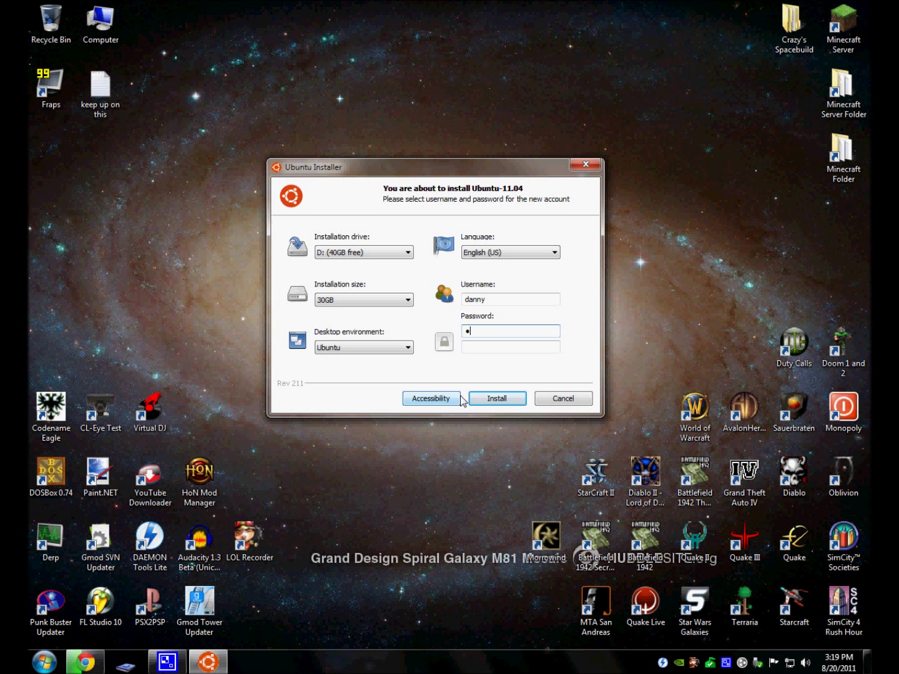
pyautogui.write('••••••')
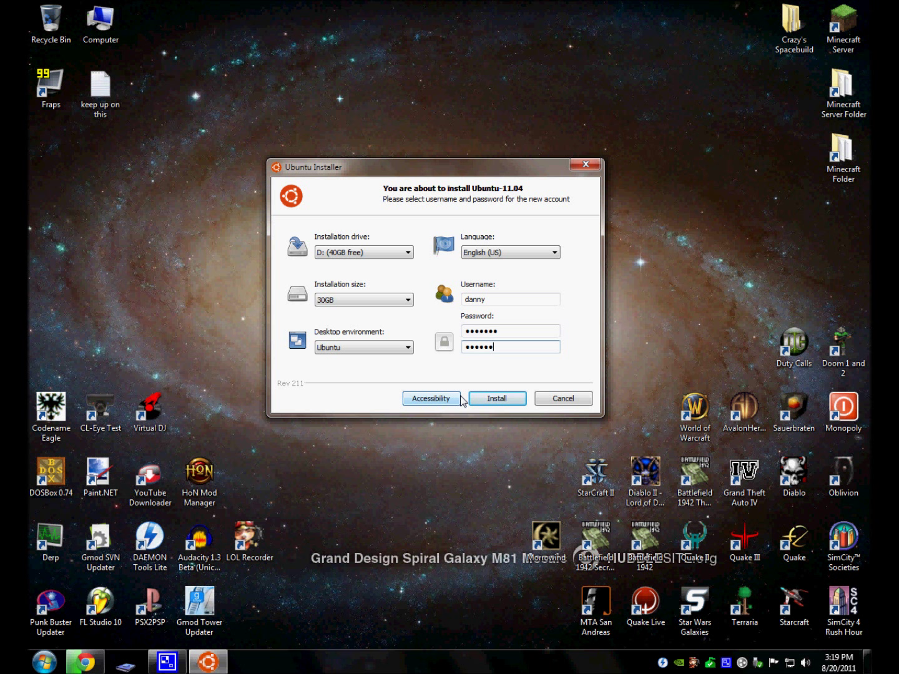
pyautogui.click(495, 399)
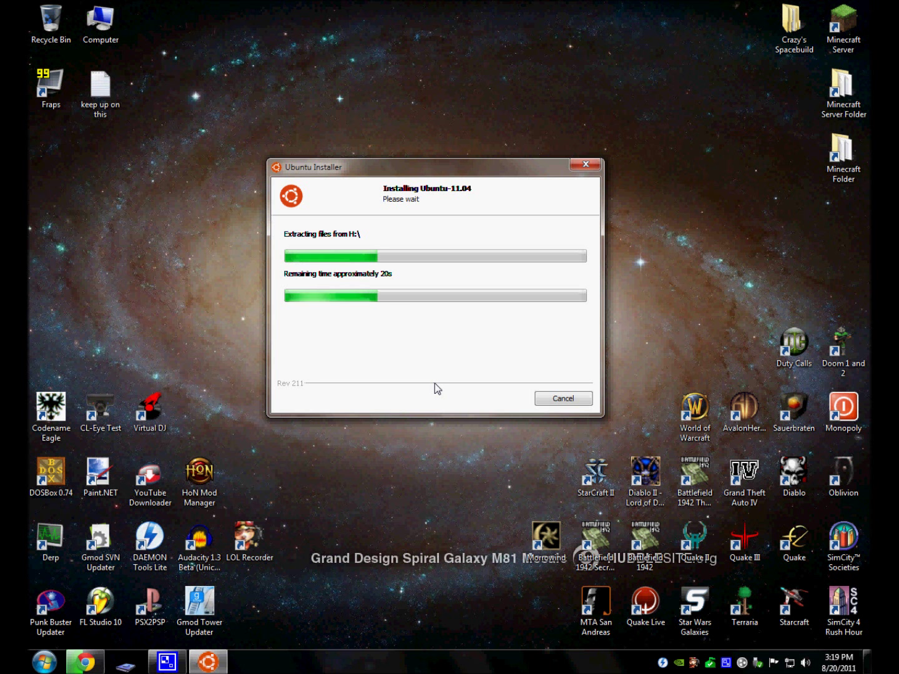
# Cancel the unfinished Ubuntu ISO download in Chrome's Downloads page and close Chrome.
pyautogui.click(99, 667)
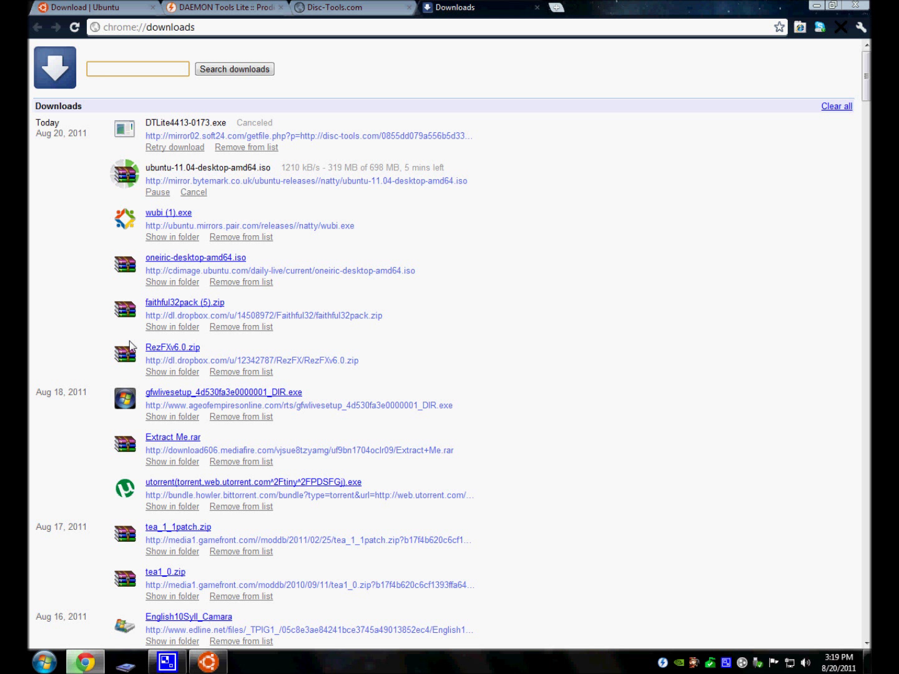
pyautogui.click(194, 193)
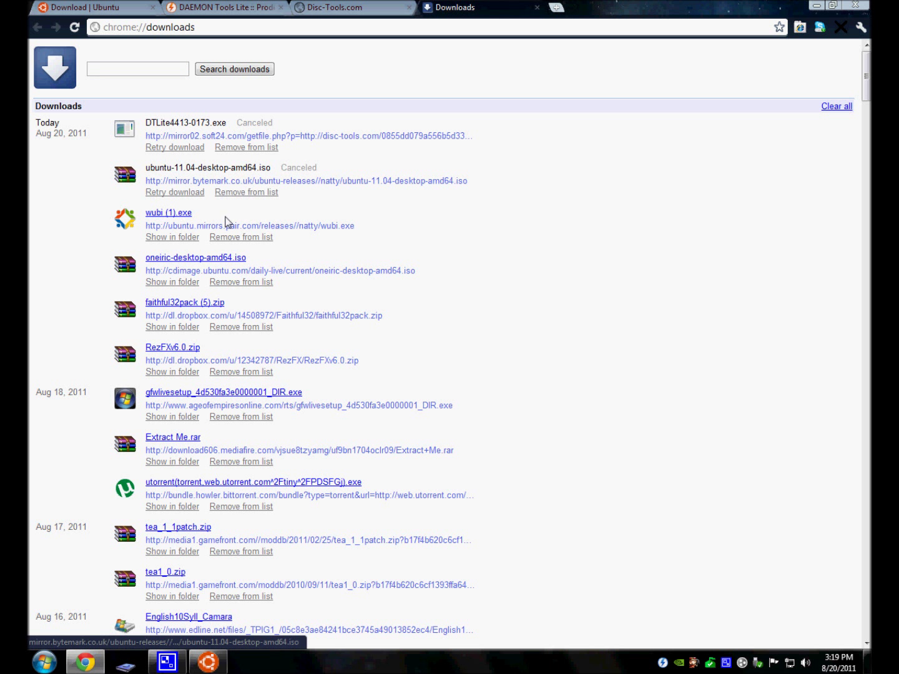
pyautogui.click(857, 6)
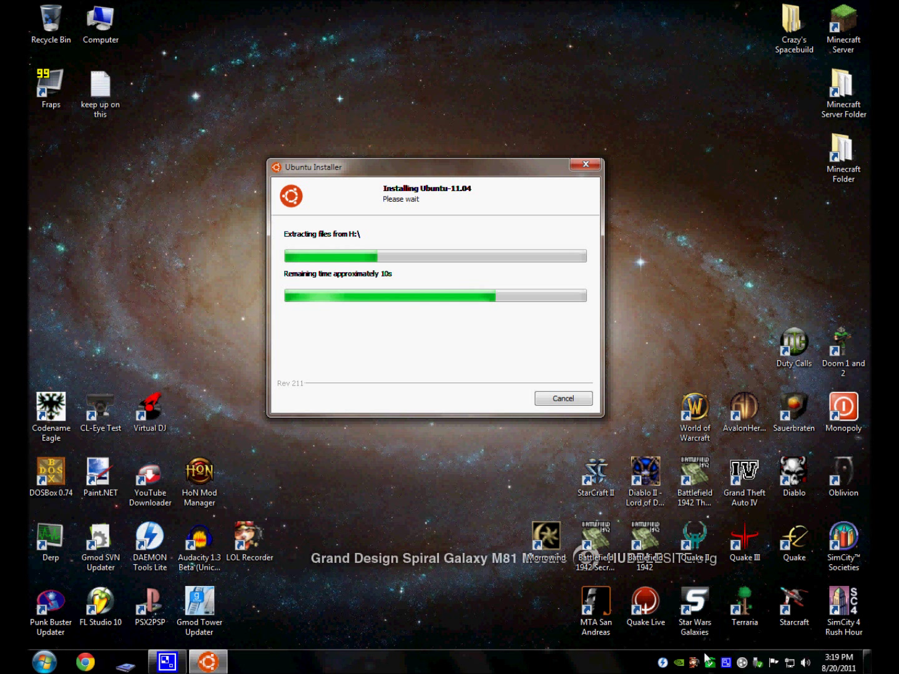
# After extraction, keep 'I want to manually reboot later' and finish the setup wizard.
pyautogui.rightClick(726, 663)
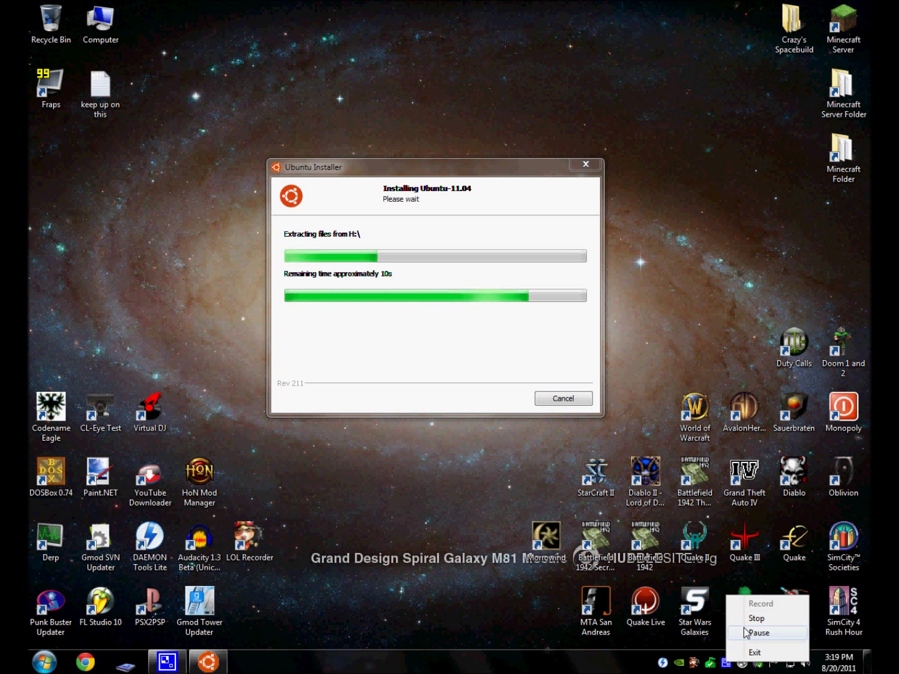
pyautogui.rightClick(726, 663)
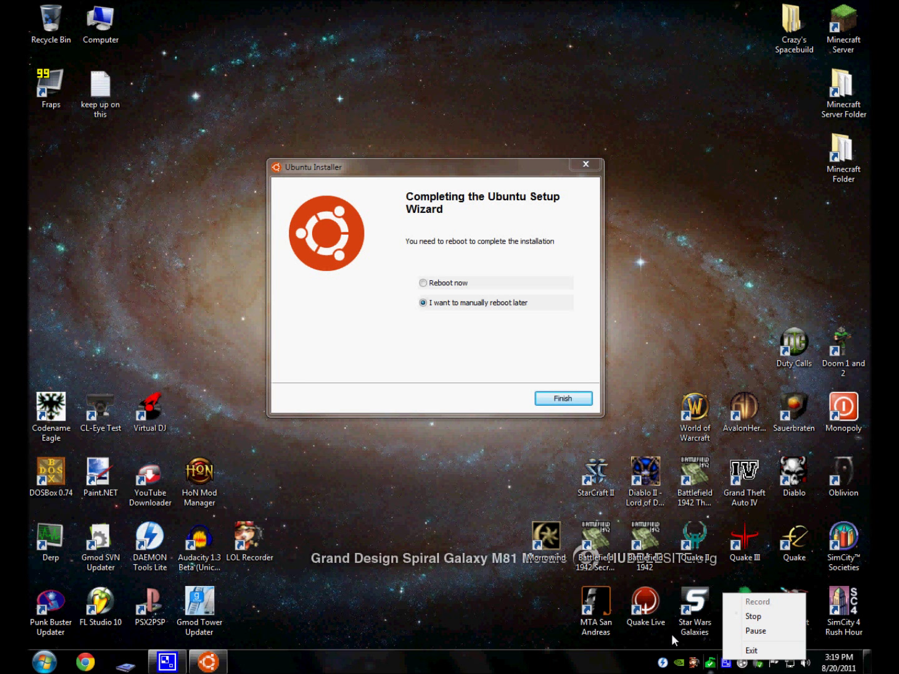
pyautogui.click(483, 509)
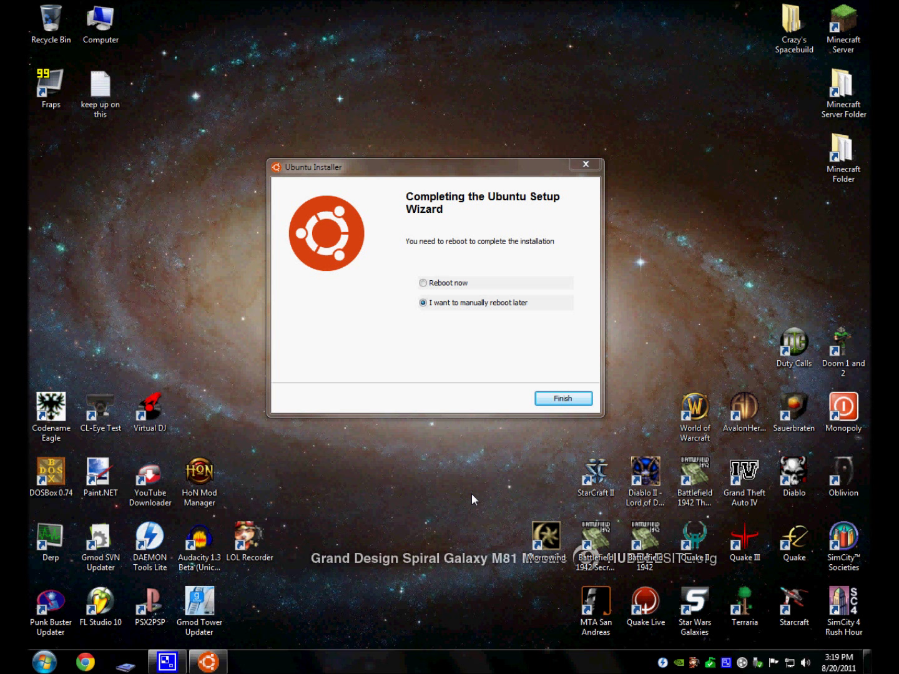
pyautogui.click(562, 398)
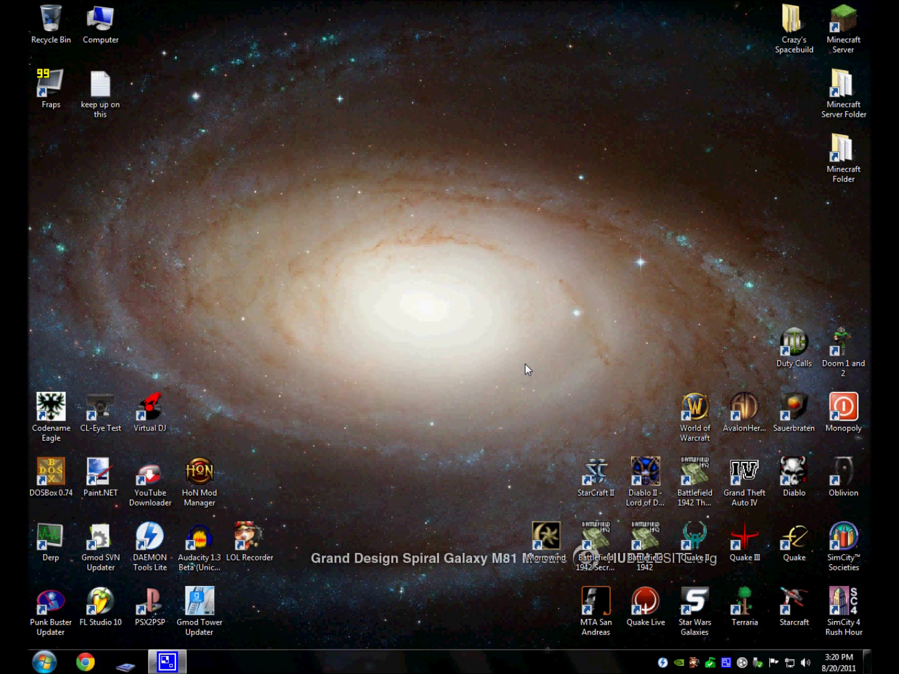
# Bring up the Windows Start menu showing Control Panel.
pyautogui.press('super')
pyautogui.click(507, 359)
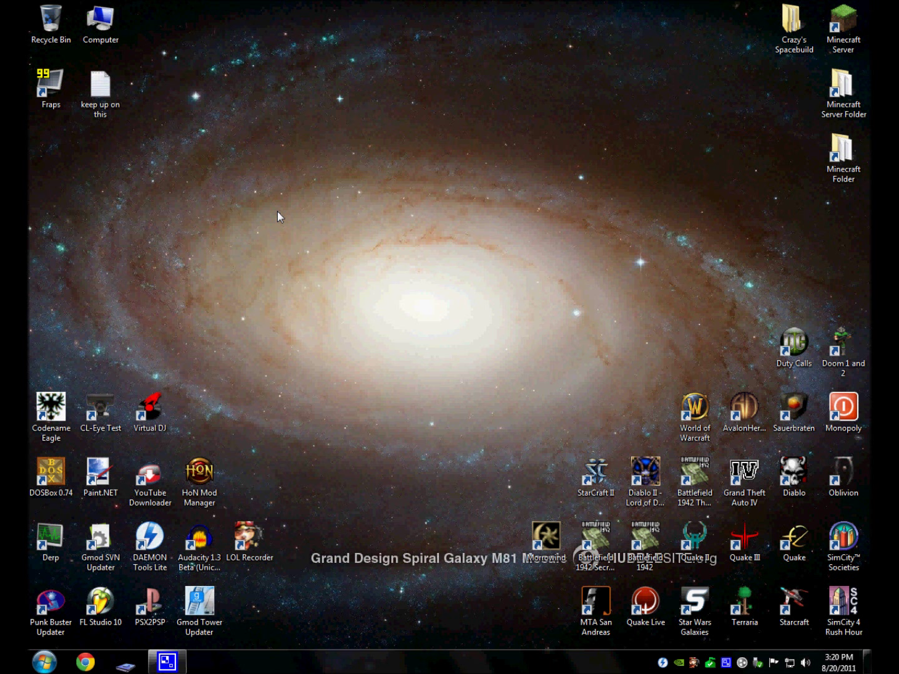
pyautogui.click(44, 660)
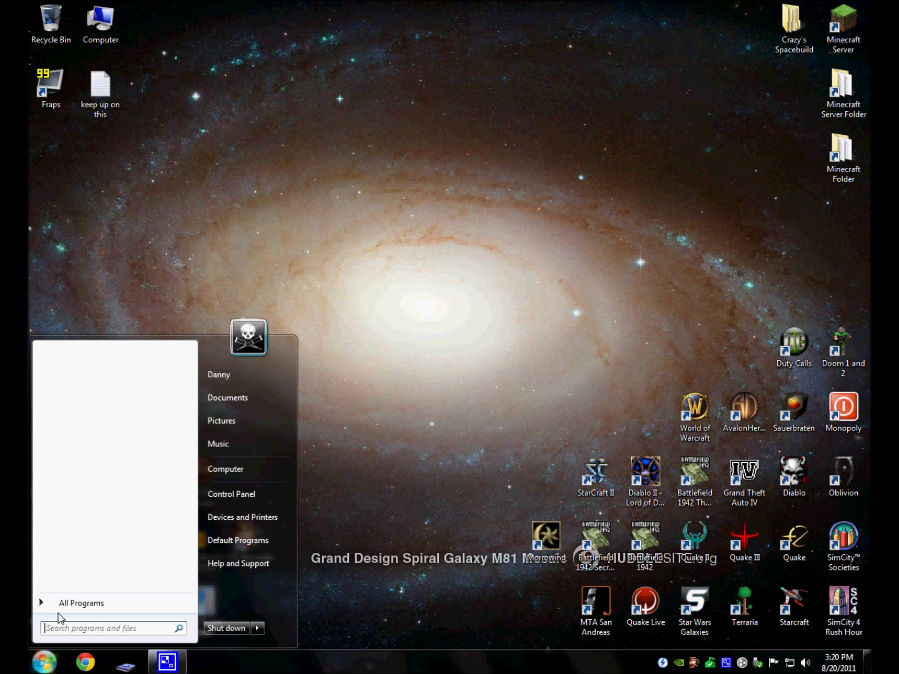
# Open Control Panel's Uninstall a program list and scroll to the Ubuntu entry.
pyautogui.click(218, 491)
pyautogui.click(320, 441)
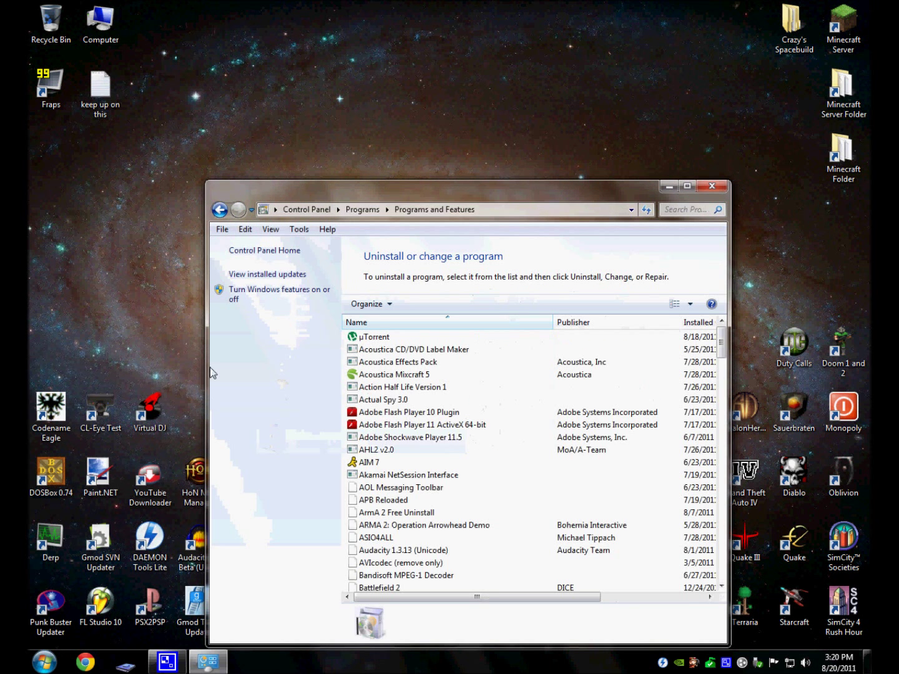
pyautogui.moveTo(722, 343); pyautogui.dragTo(706, 548)
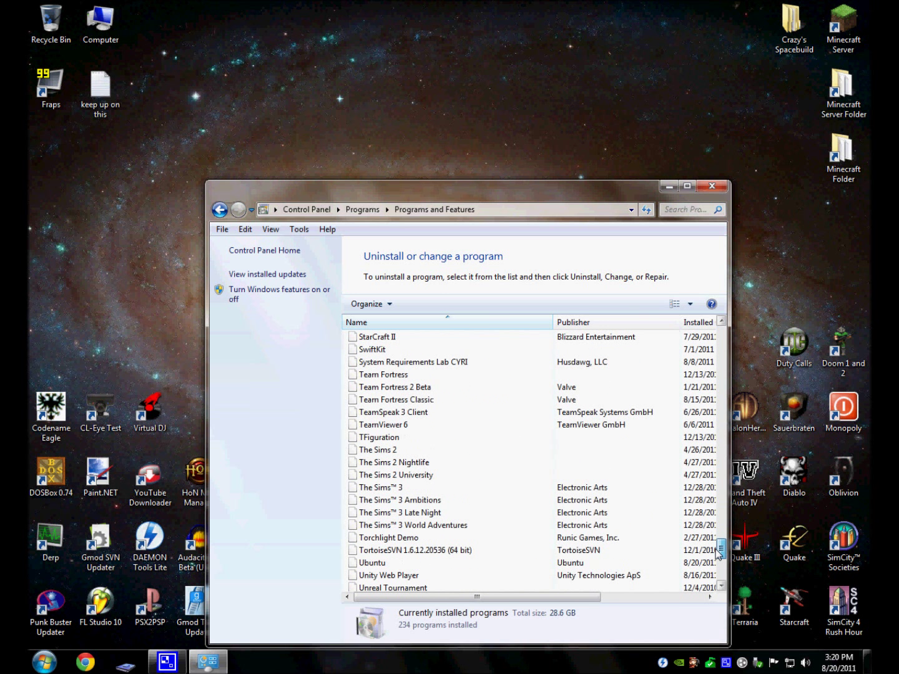
# Launch Ubuntu's Uninstall/Change, cancel the uninstall, and close Programs and Features.
pyautogui.rightClick(537, 570)
pyautogui.click(515, 566)
pyautogui.rightClick(514, 565)
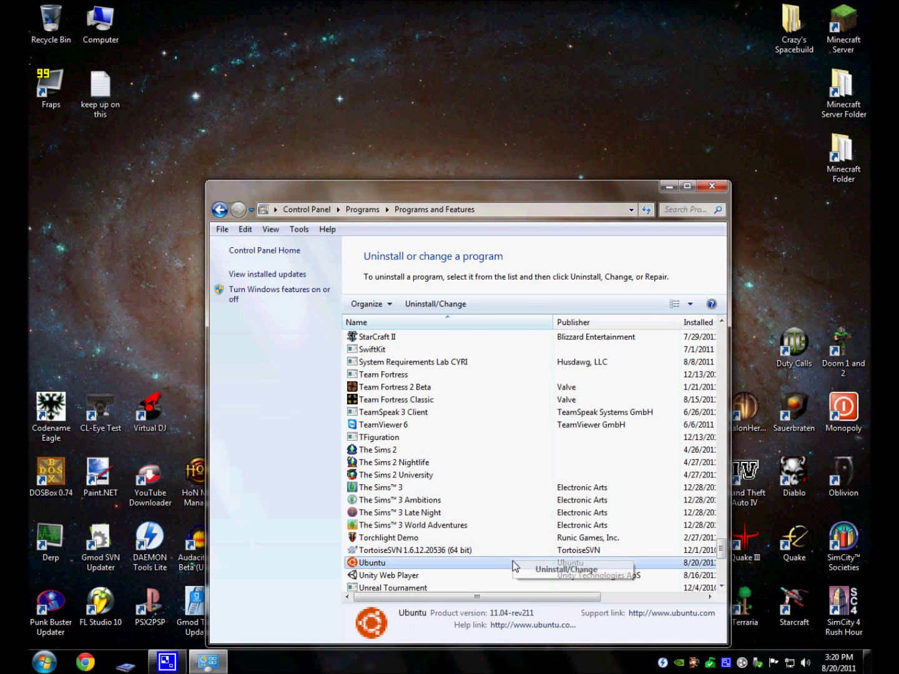
pyautogui.click(445, 455)
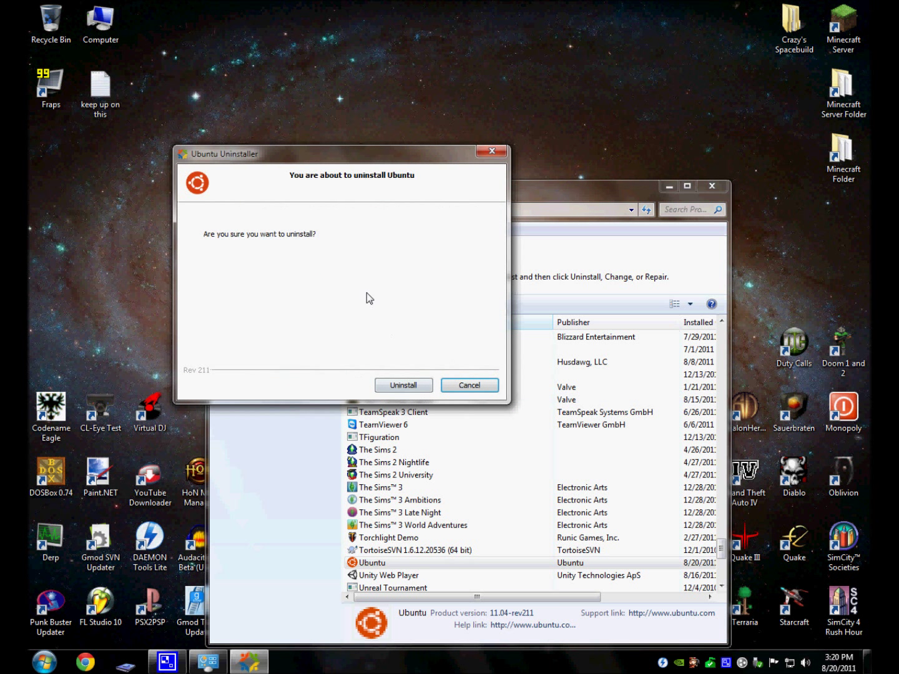
pyautogui.click(464, 385)
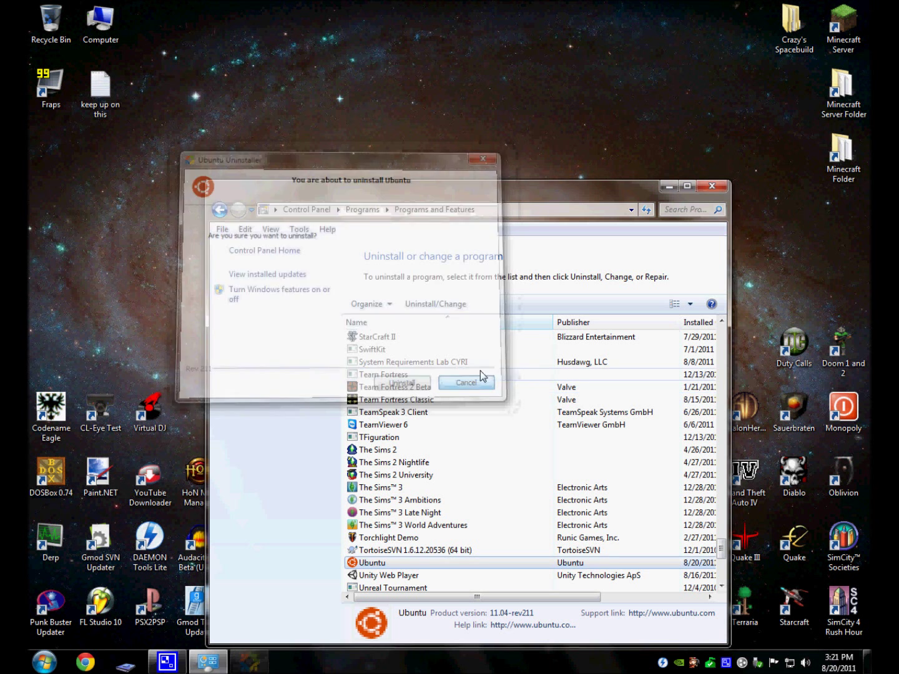
pyautogui.click(712, 186)
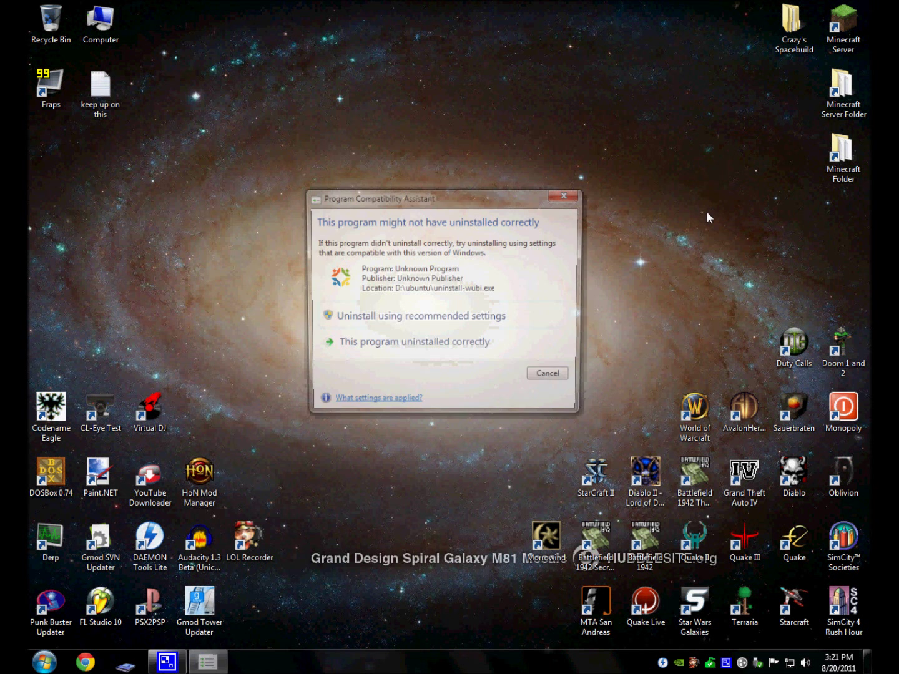
# Dismiss the Program Compatibility Assistant warning about the uninstall.
pyautogui.click(561, 196)
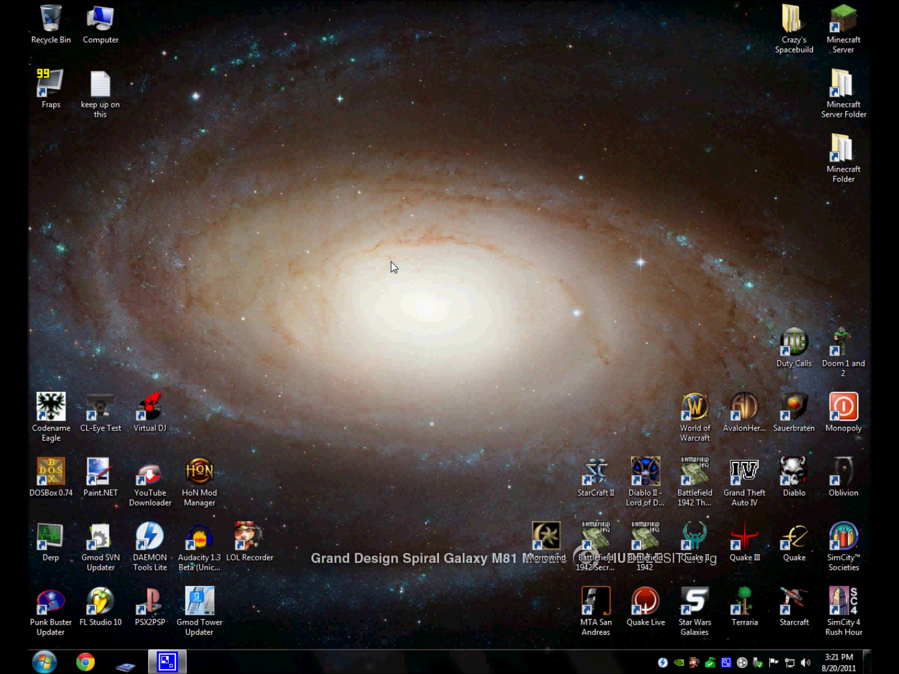
pyautogui.rightClick(726, 663)
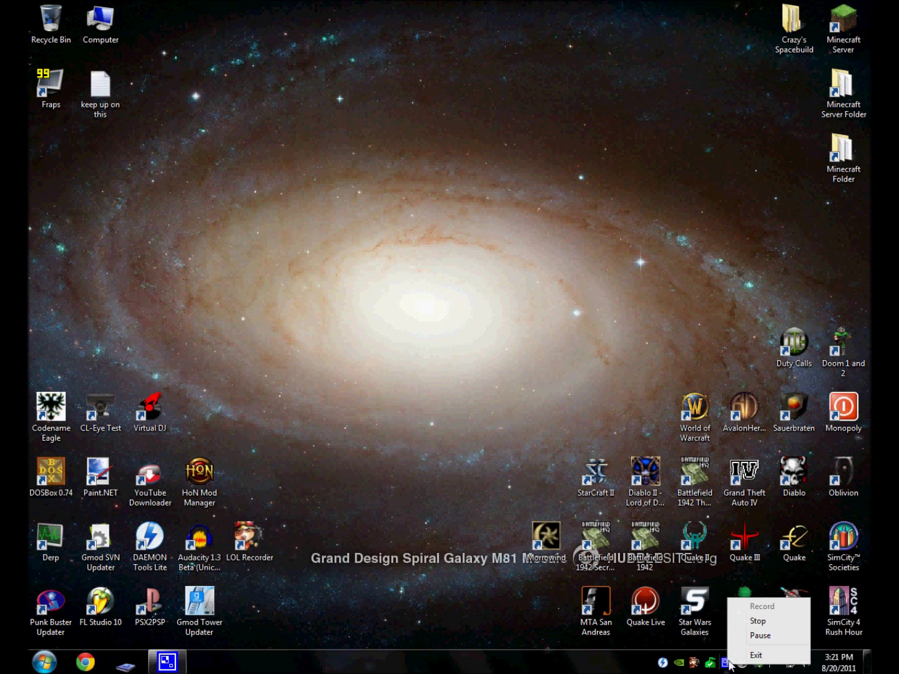